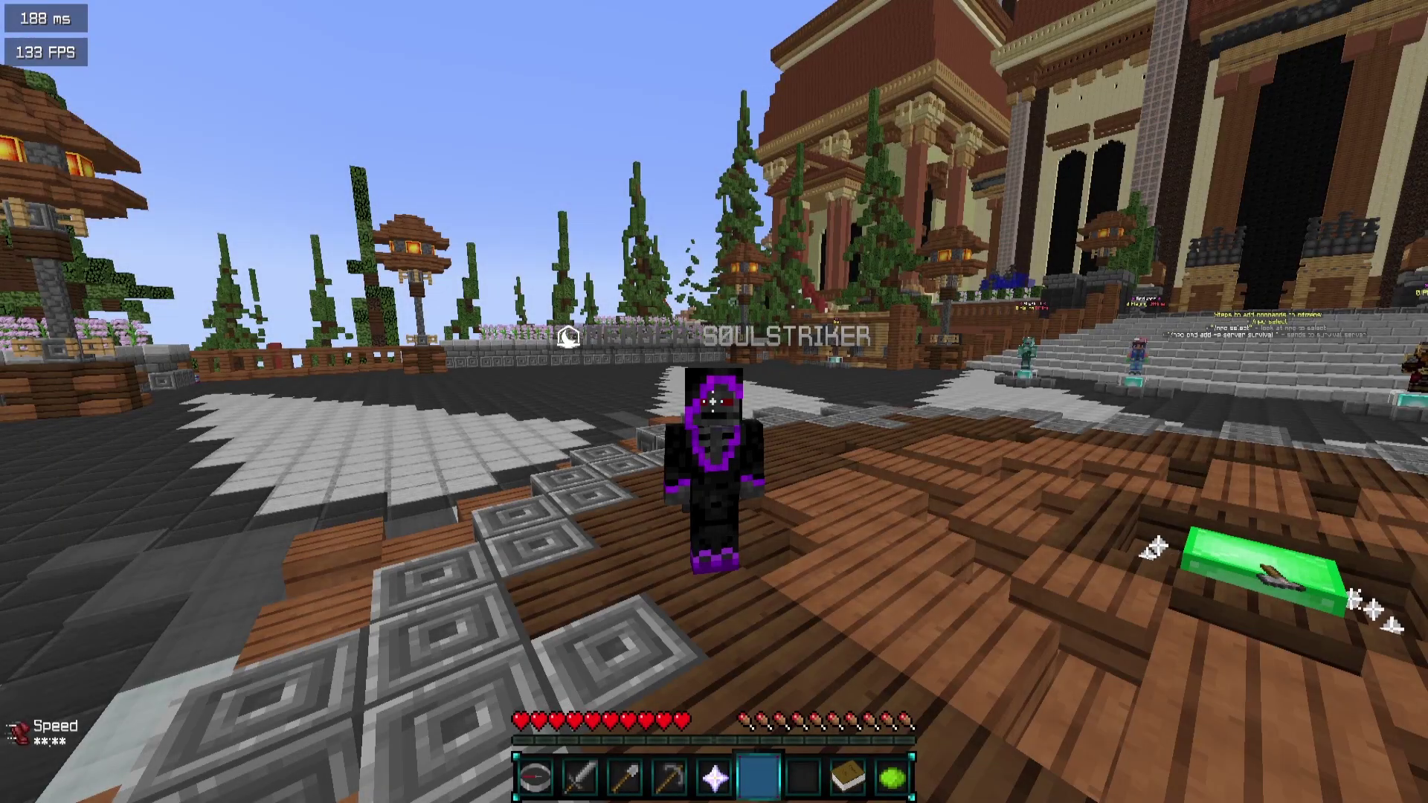
# Send /premium in chat twice to confirm the account is already premium-listed.
pyautogui.press('/')
pyautogui.write('premium')
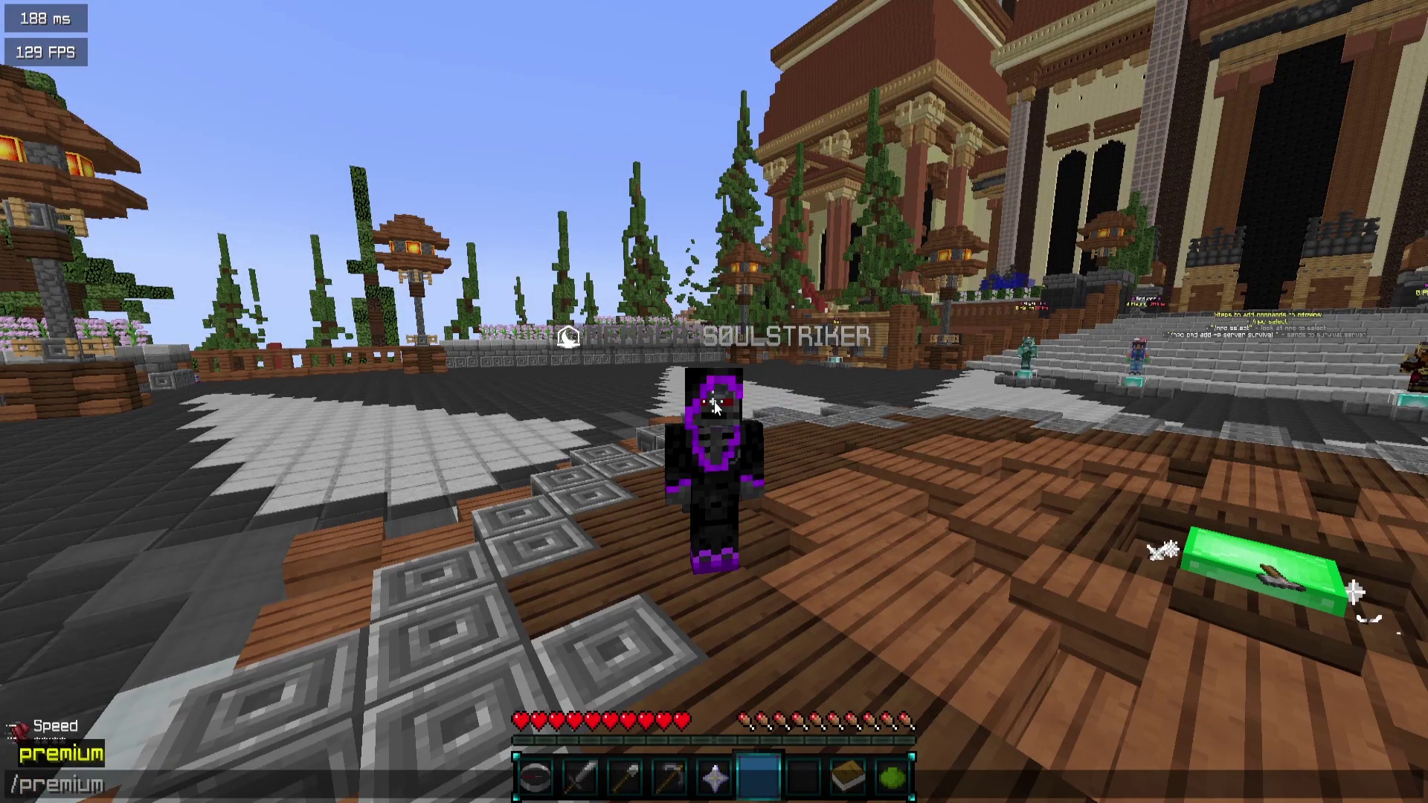
pyautogui.press('Return')
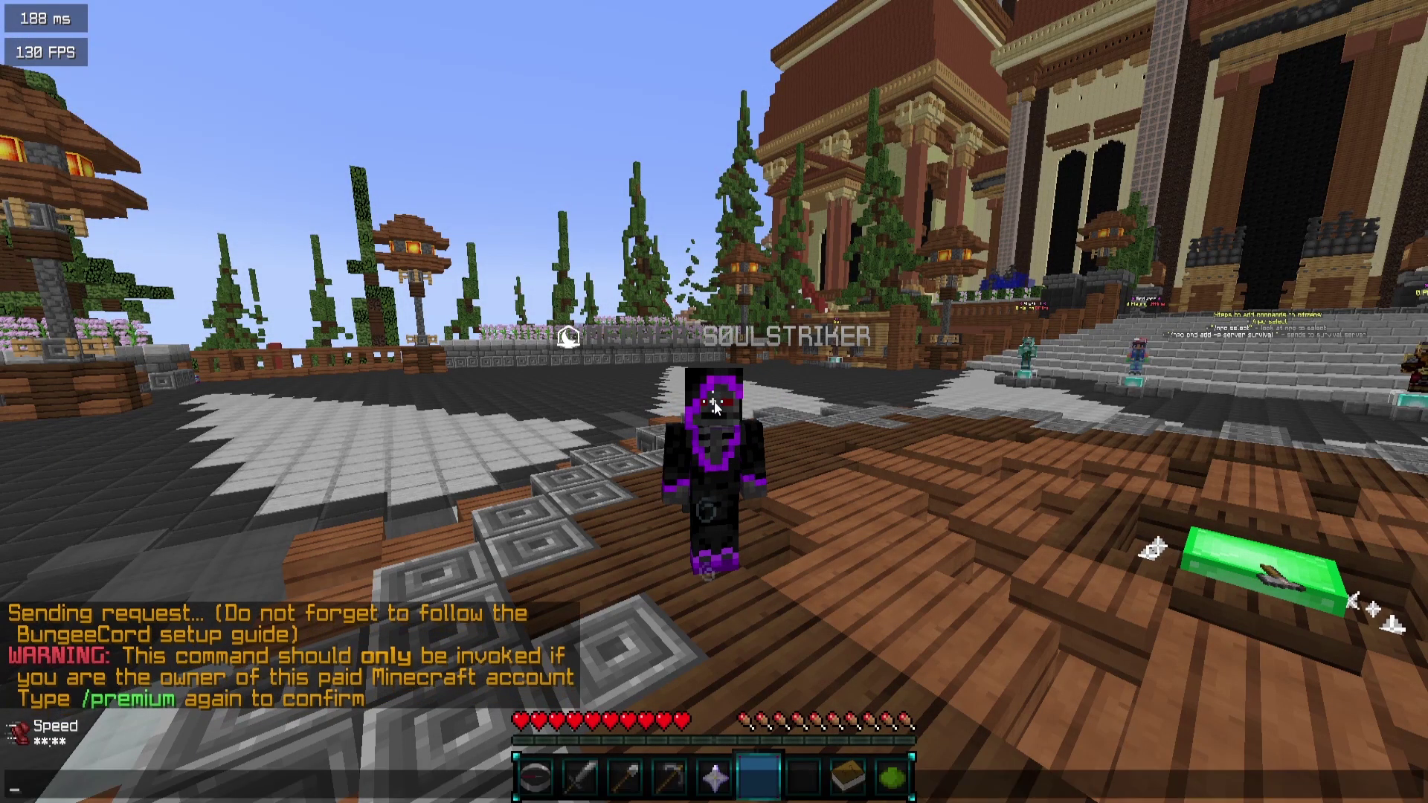
pyautogui.press('/')
pyautogui.press('Up')
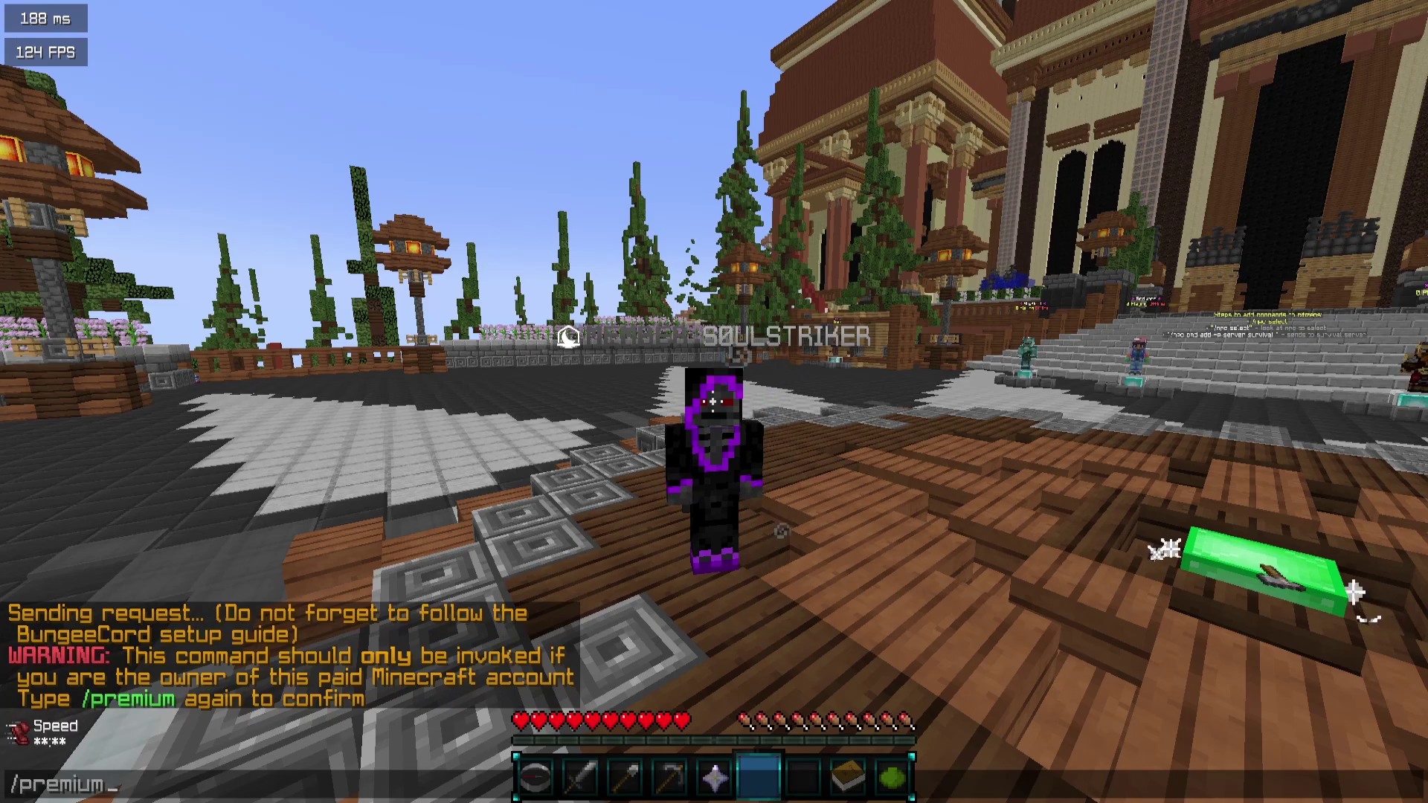
pyautogui.press('Return')
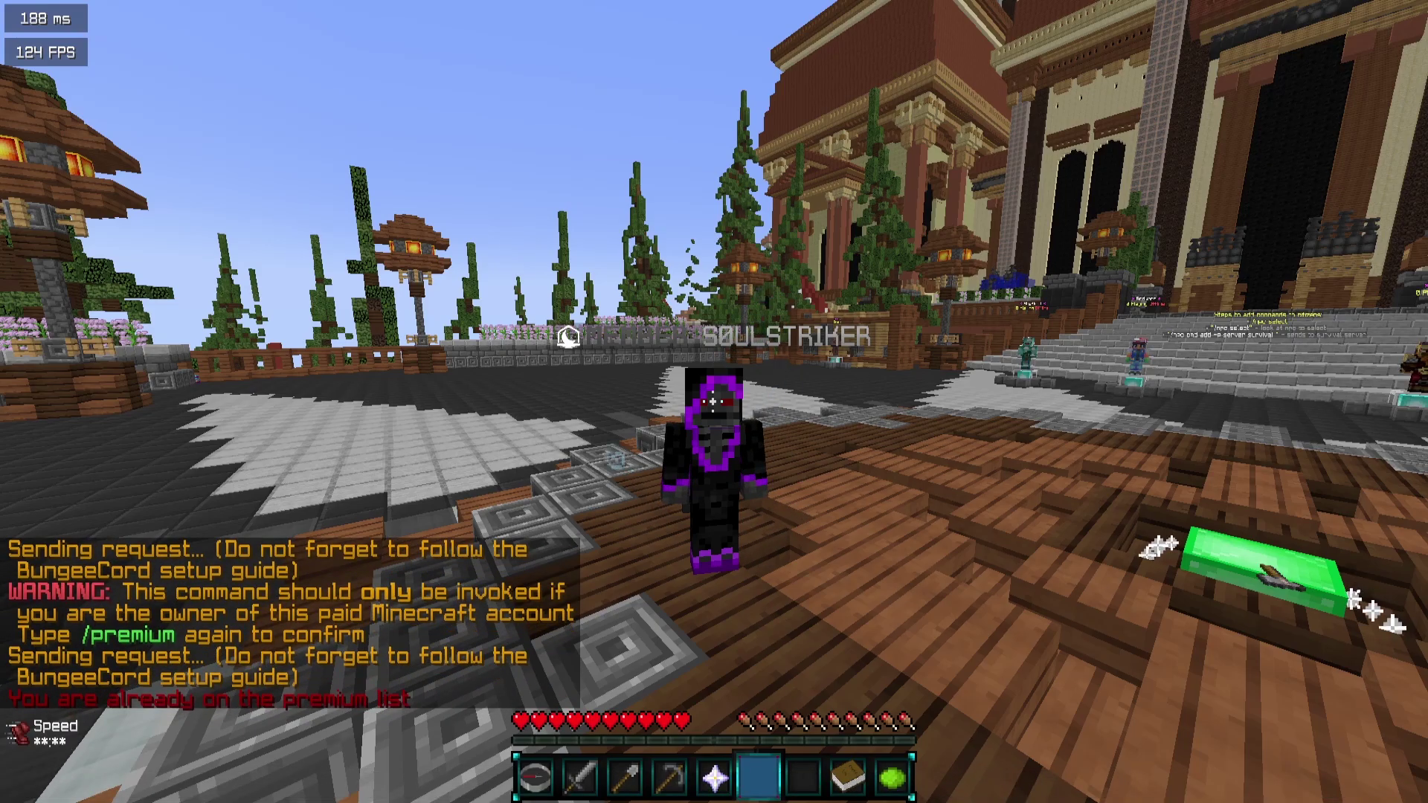
pyautogui.press('w')
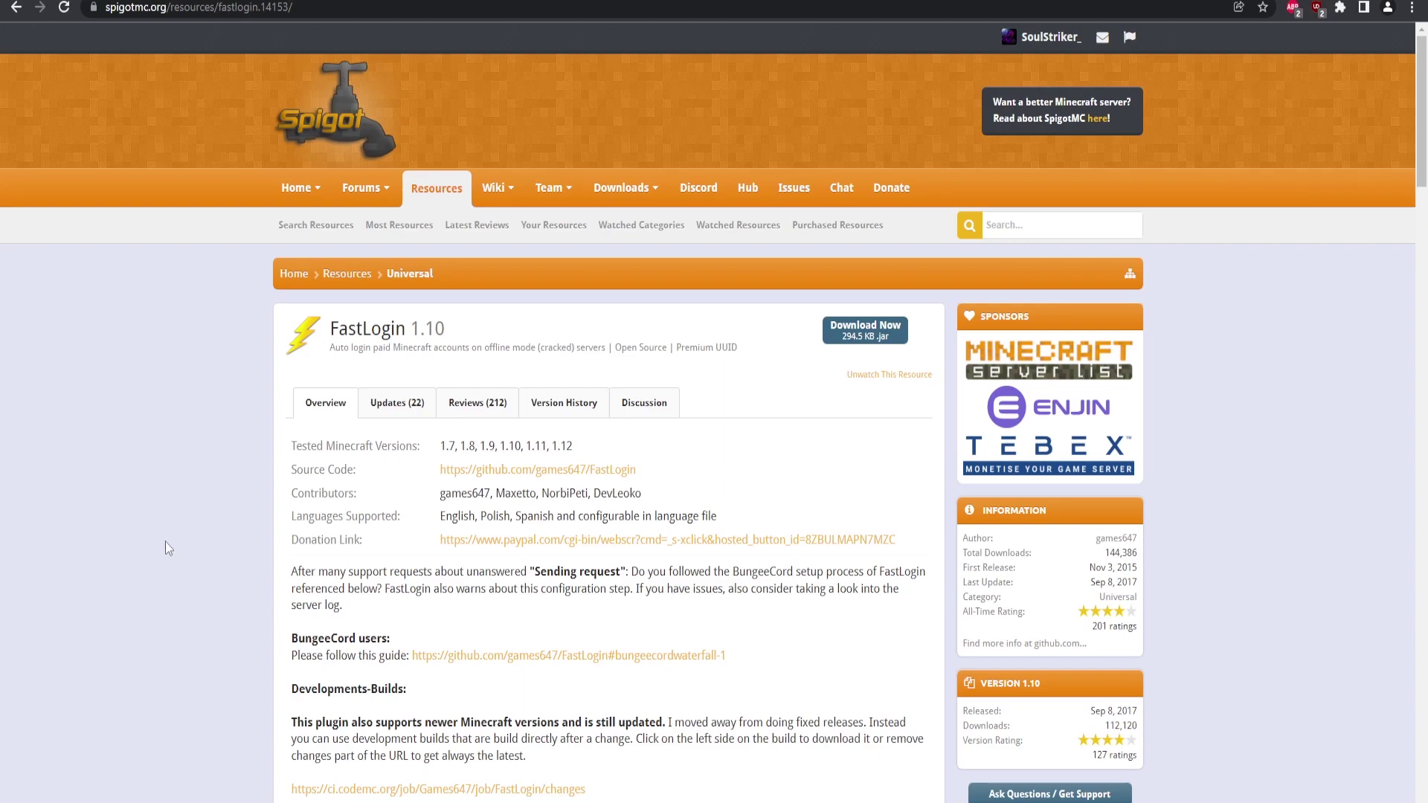
# Open the ci.codemc.org FastLogin development builds link from the SpigotMC page in a new tab.
pyautogui.moveTo(567, 444); pyautogui.dragTo(543, 445)
pyautogui.scroll(-3, 543, 445)
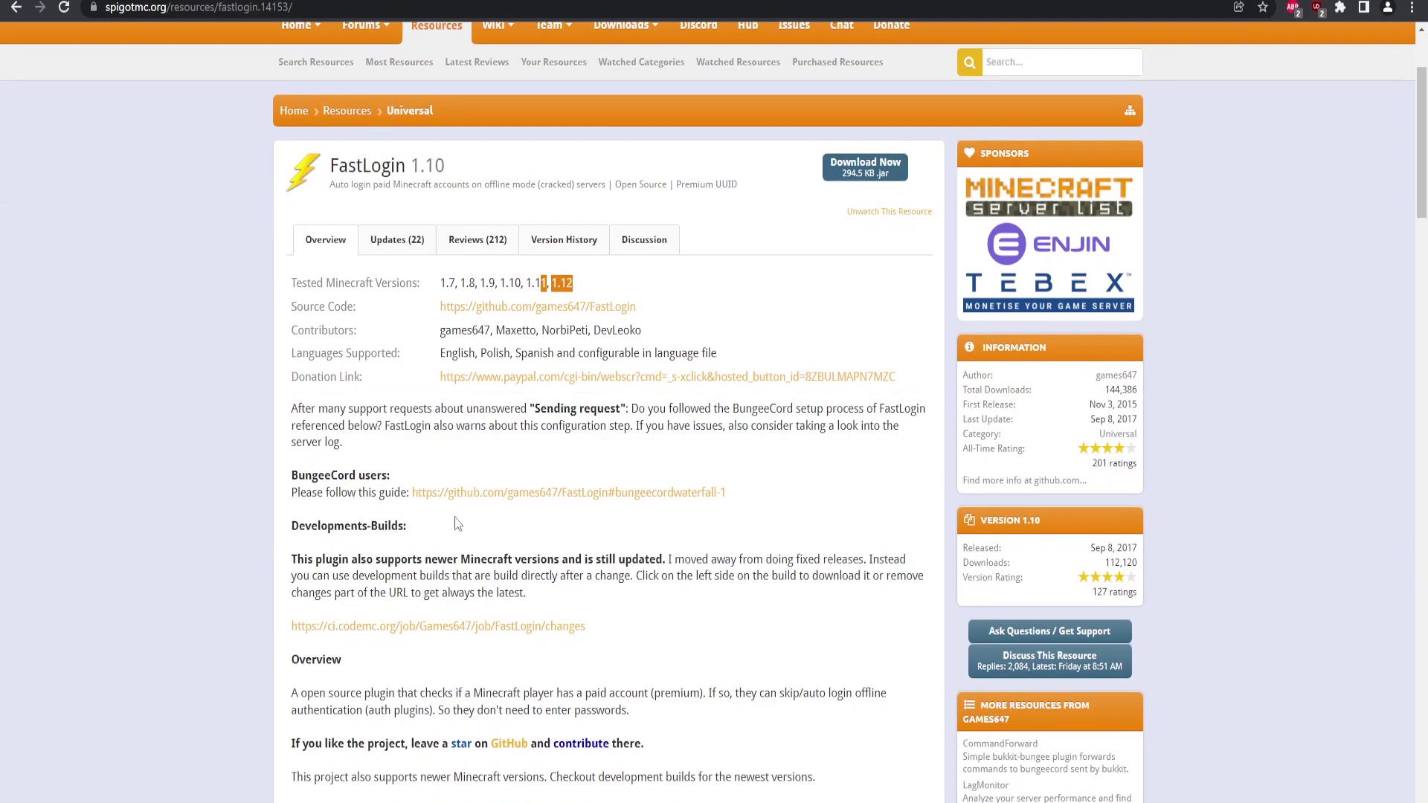
pyautogui.click(472, 525)
pyautogui.scroll(-1, 472, 525)
pyautogui.scroll(-1, 396, 532)
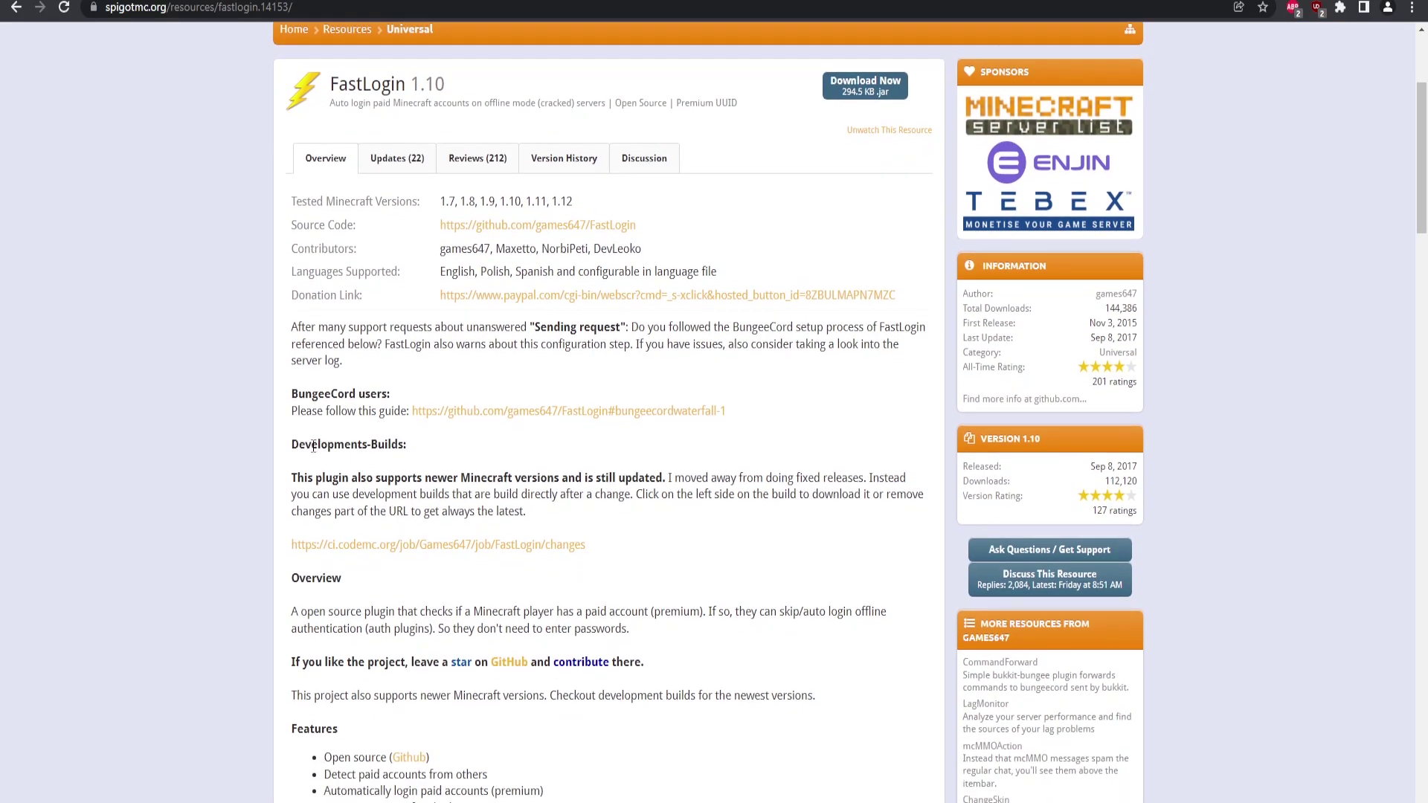
pyautogui.rightClick(415, 544)
pyautogui.click(466, 559)
pyautogui.hotkey('ctrl', 'Tab')
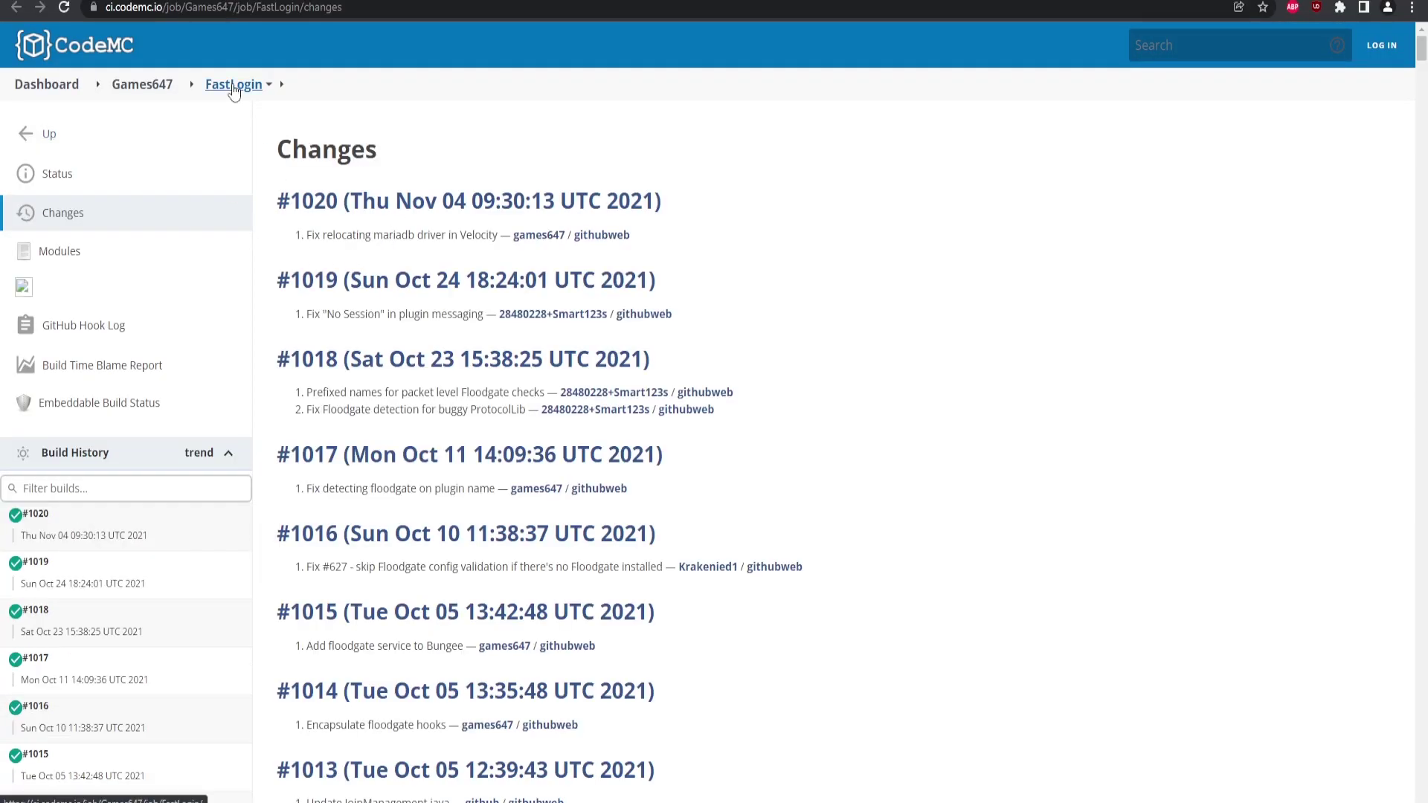
# Copy the FastLoginBukkit.jar download link from the FastLogin project's last successful artifacts.
pyautogui.click(233, 85)
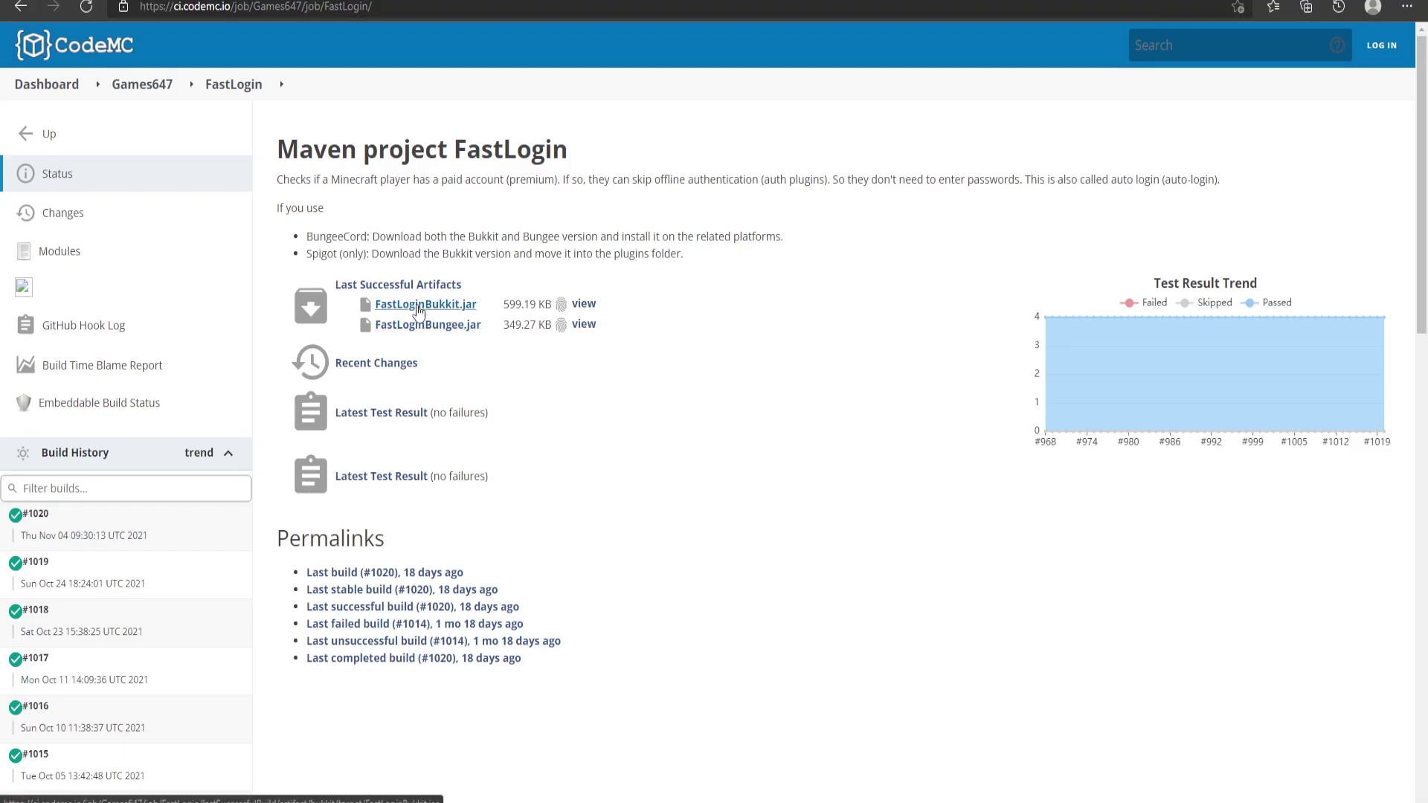
pyautogui.rightClick(418, 305)
pyautogui.click(469, 457)
pyautogui.hotkey('ctrl', 'Tab')
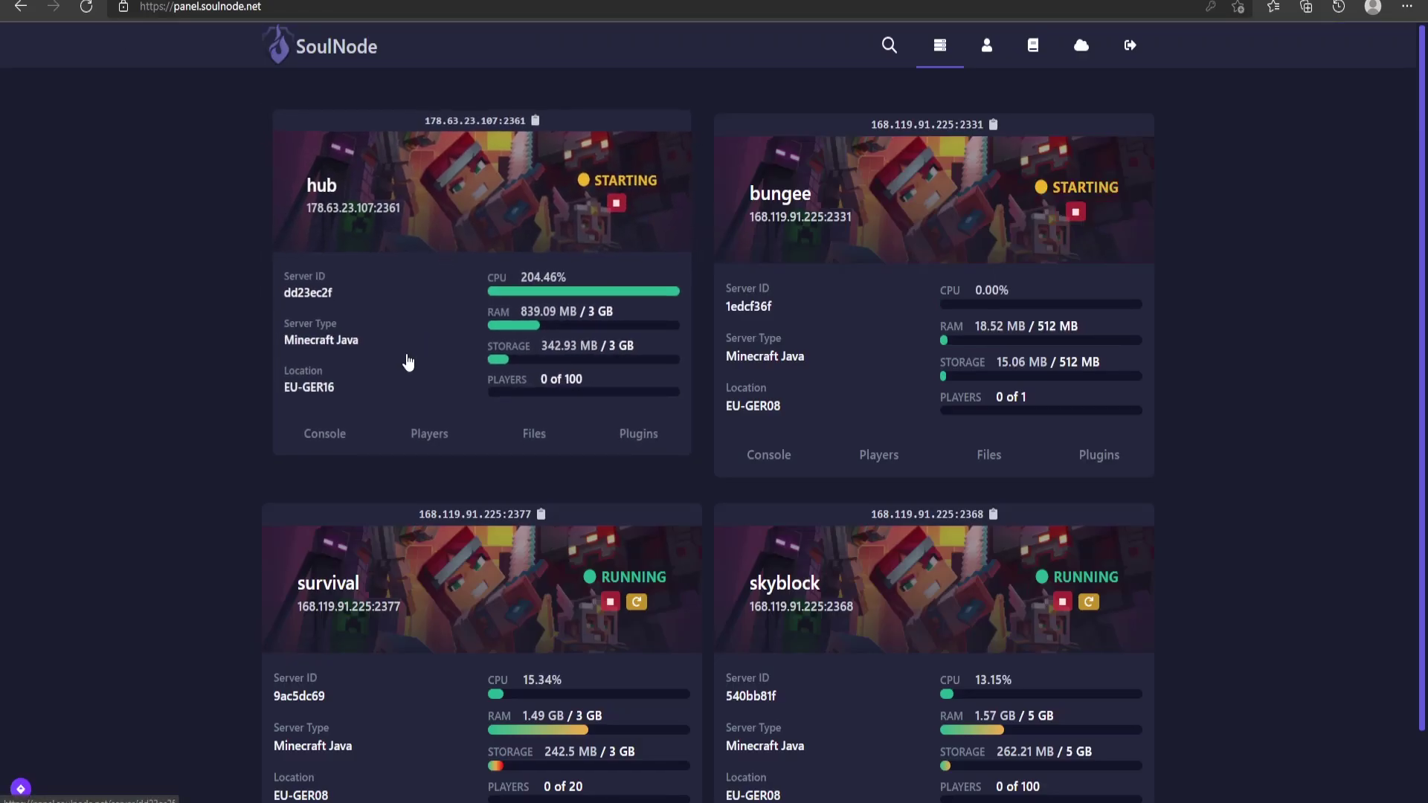
# Download FastLoginBukkit.jar from the copied URL into the hub server's plugins folder.
pyautogui.click(624, 449)
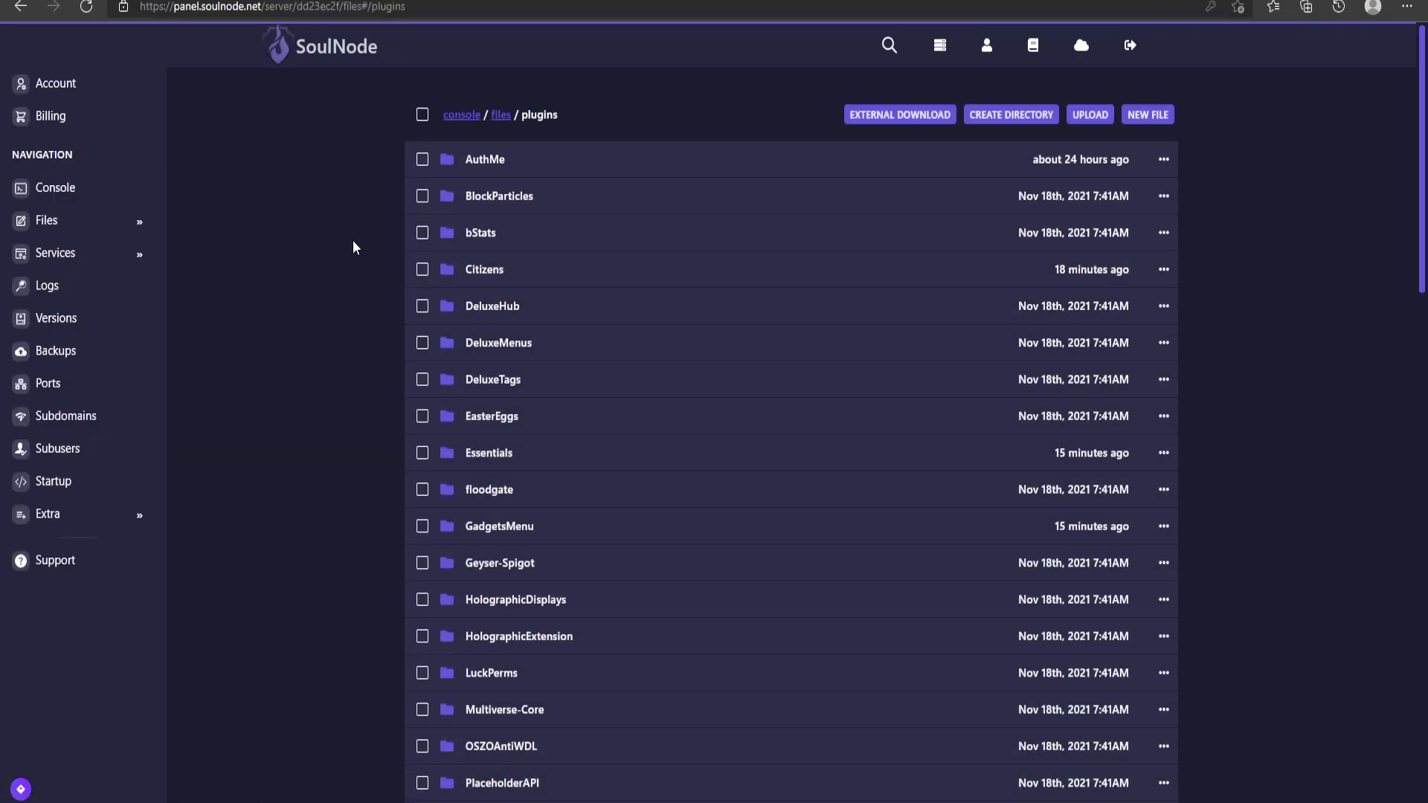
pyautogui.click(900, 114)
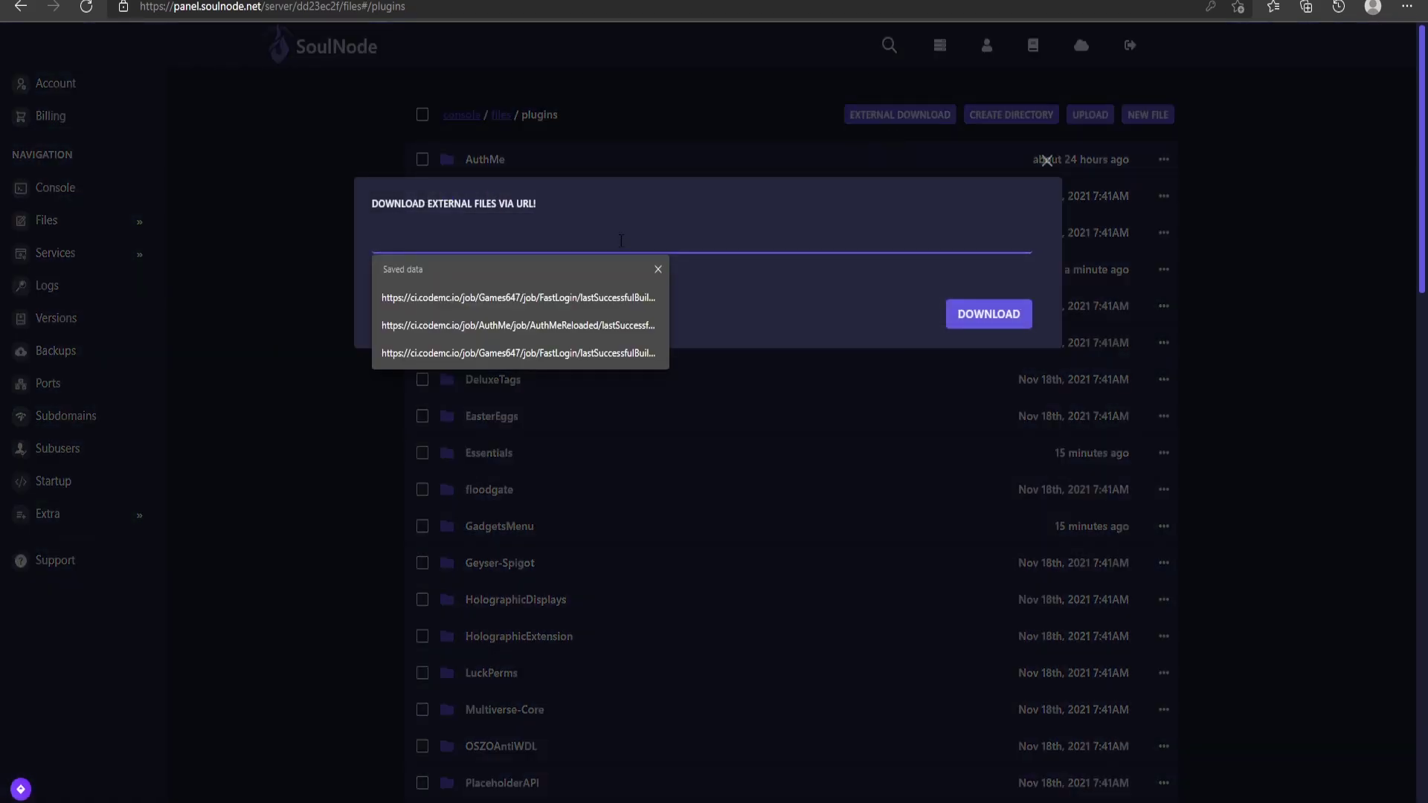
pyautogui.hotkey('ctrl', 'v')
pyautogui.click(989, 316)
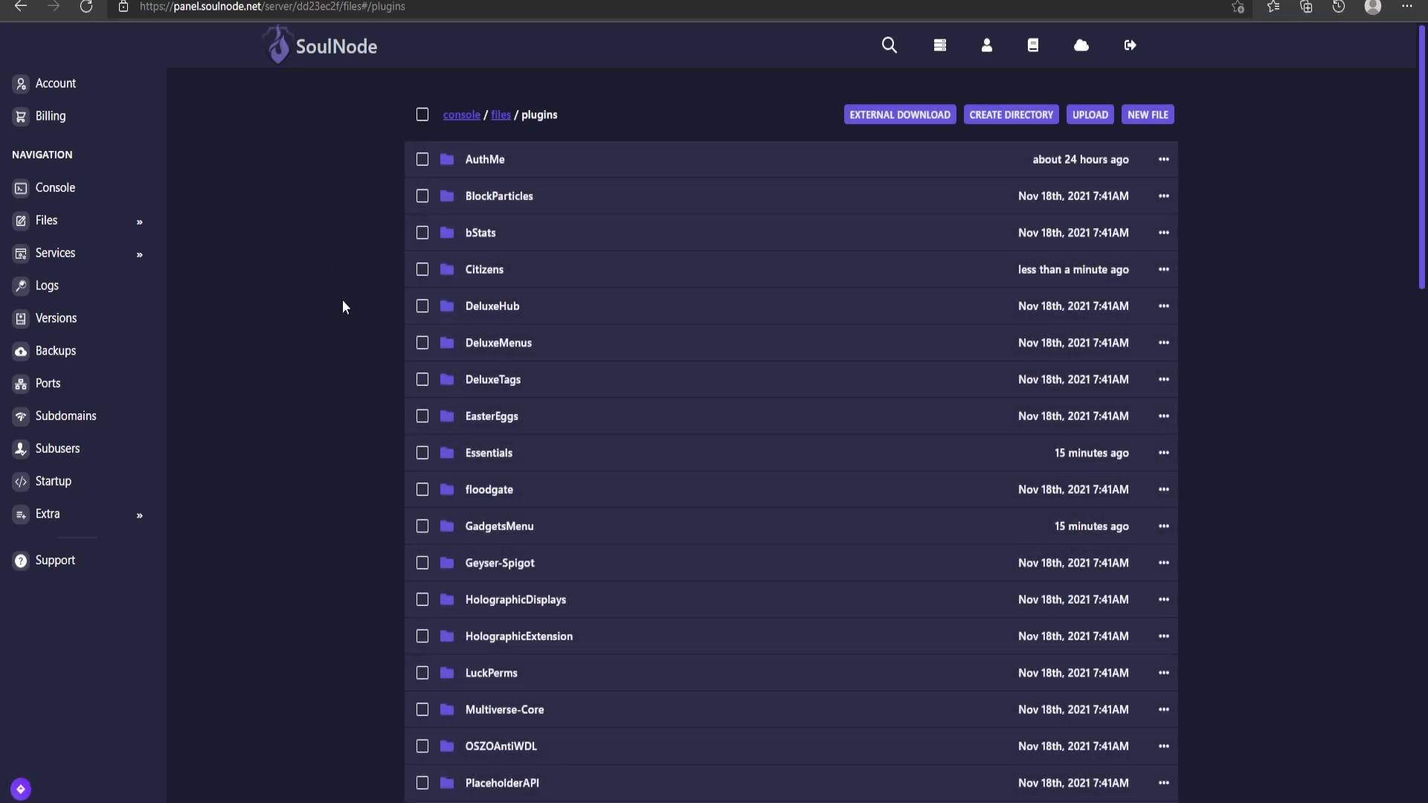
pyautogui.click(940, 45)
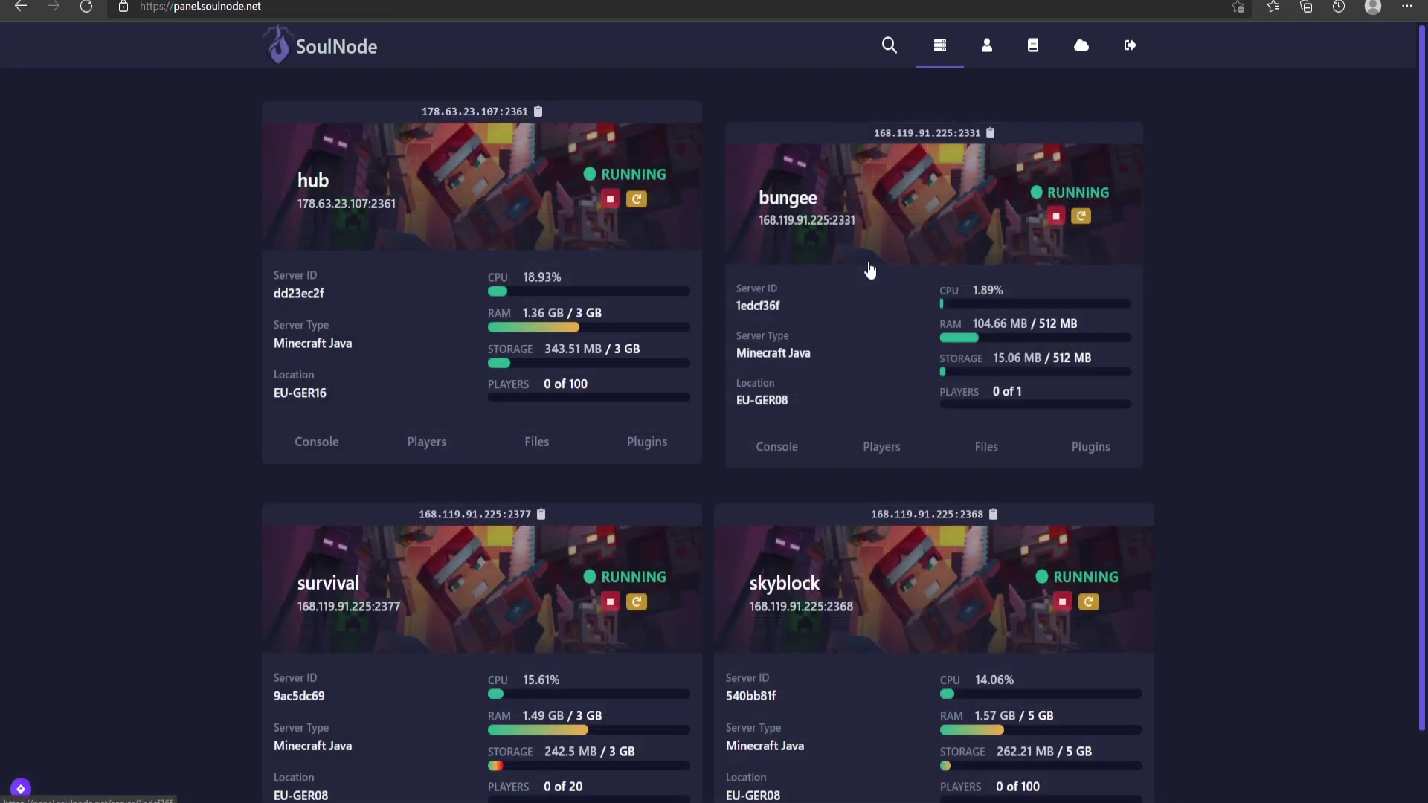
# Download FastLoginBungee.jar from its CodeMC link into the bungee server's plugins folder.
pyautogui.click(870, 268)
pyautogui.click(96, 222)
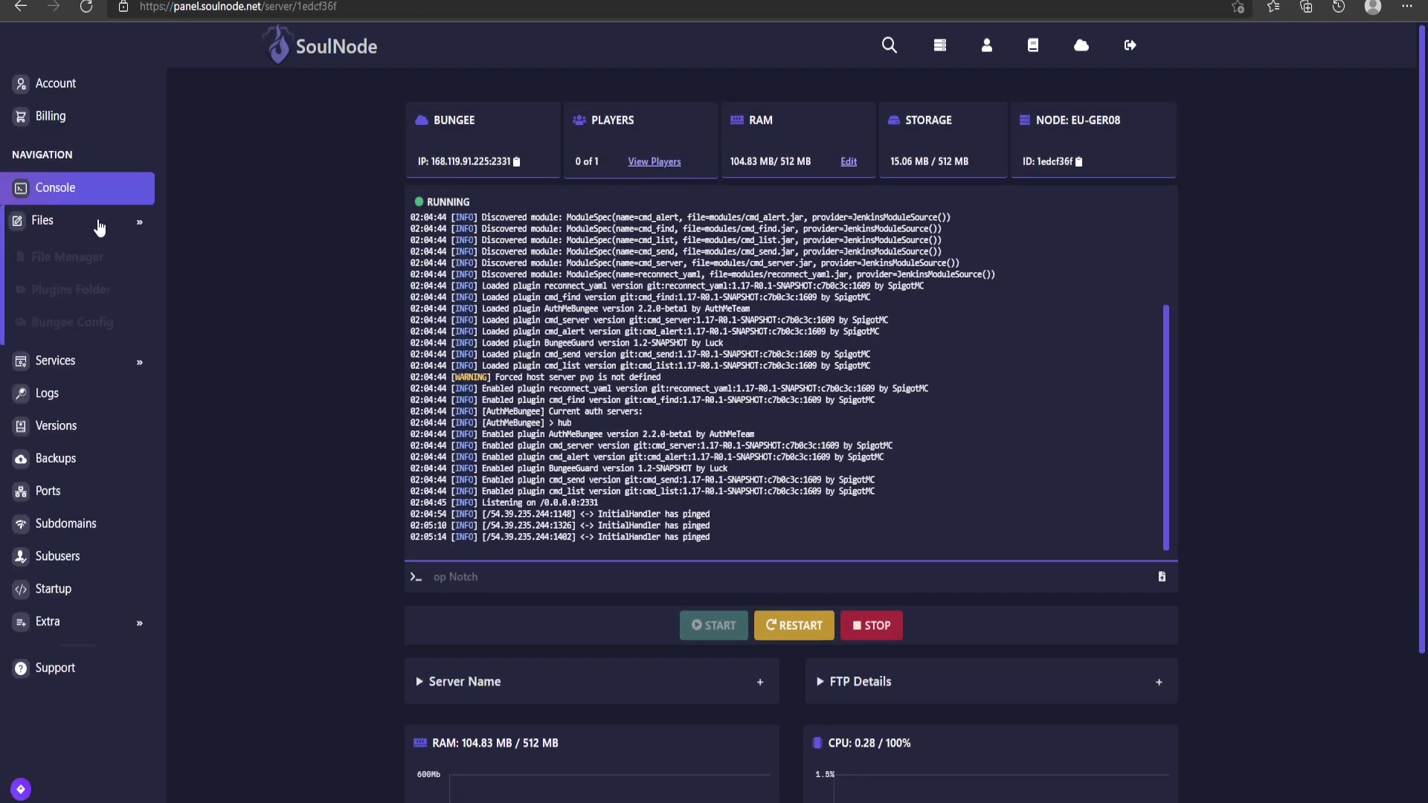
pyautogui.click(67, 303)
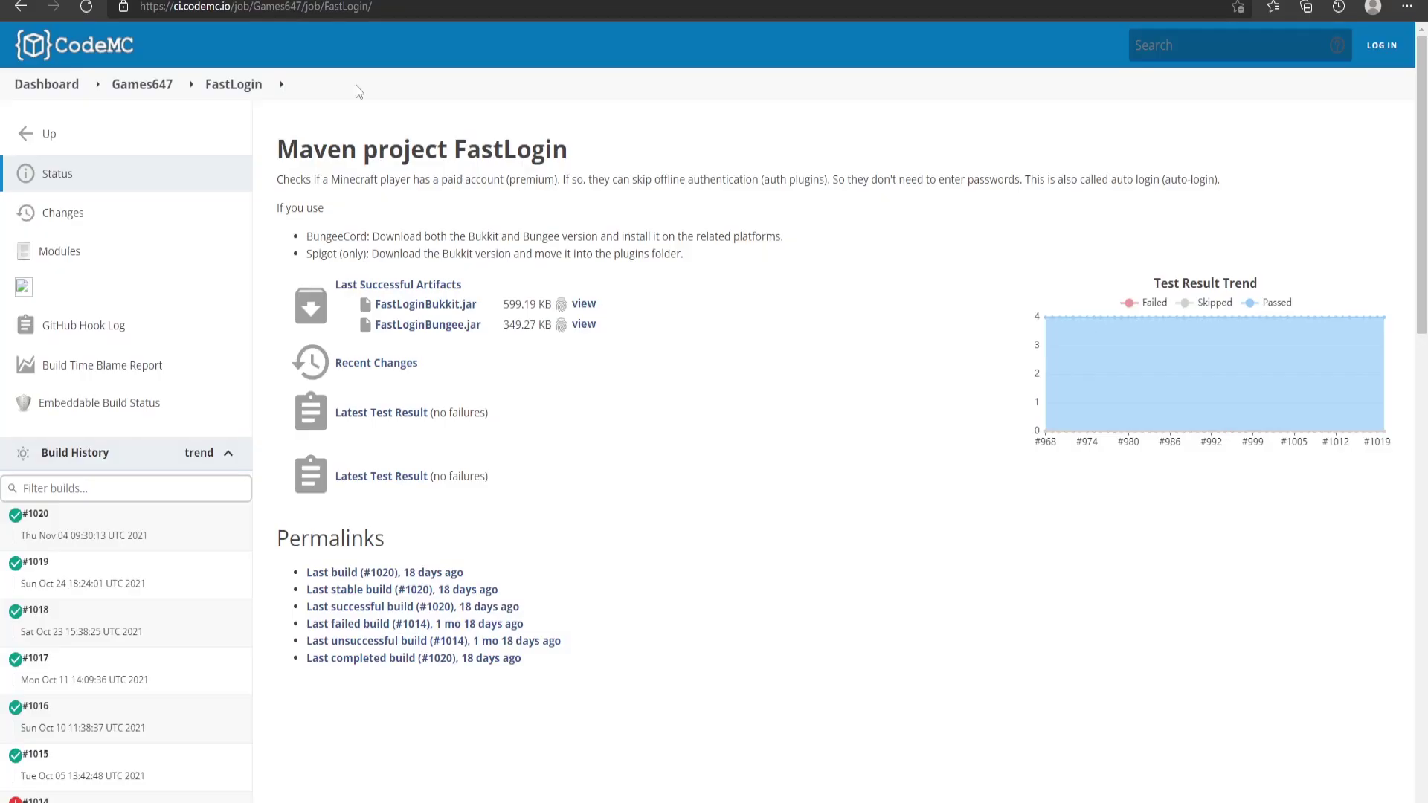
pyautogui.rightClick(417, 325)
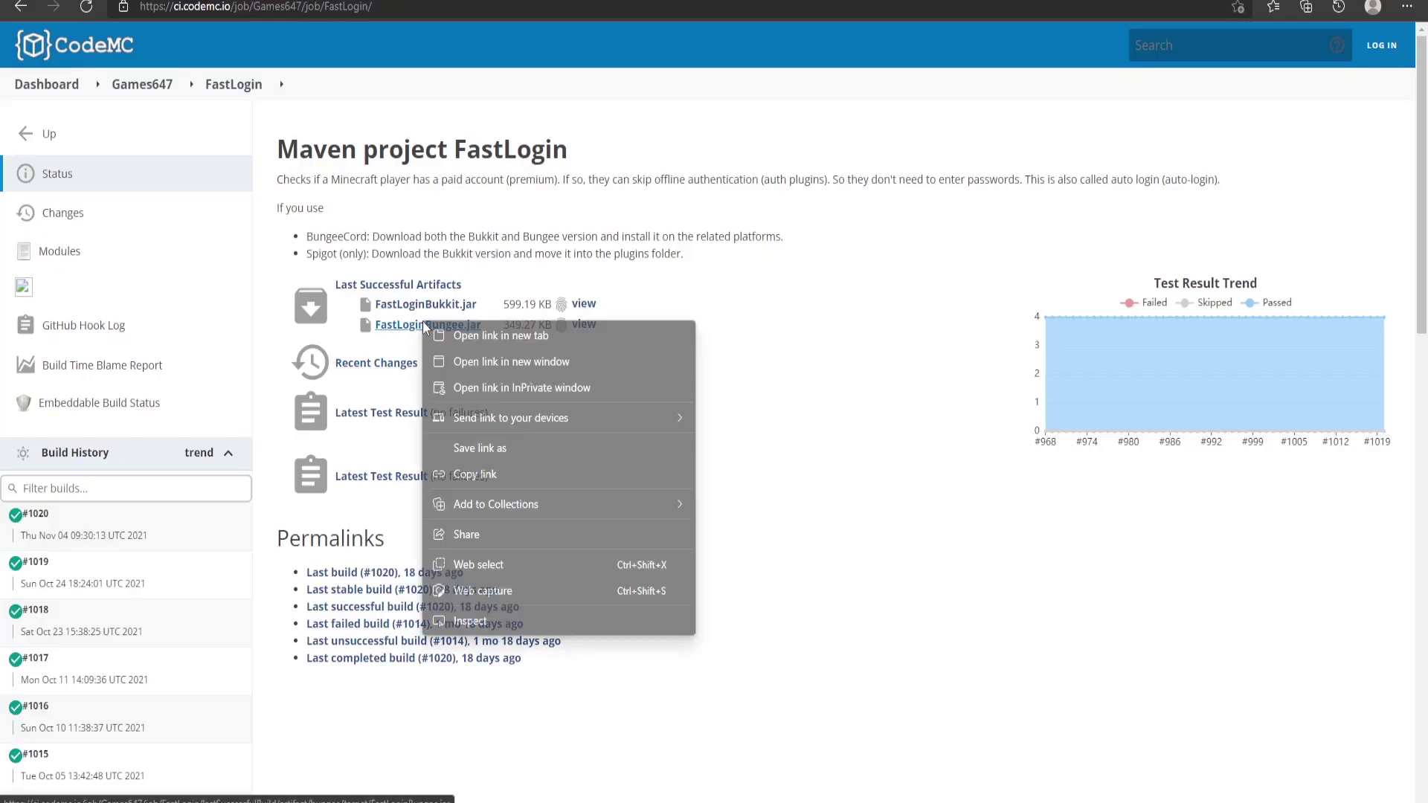
pyautogui.click(521, 473)
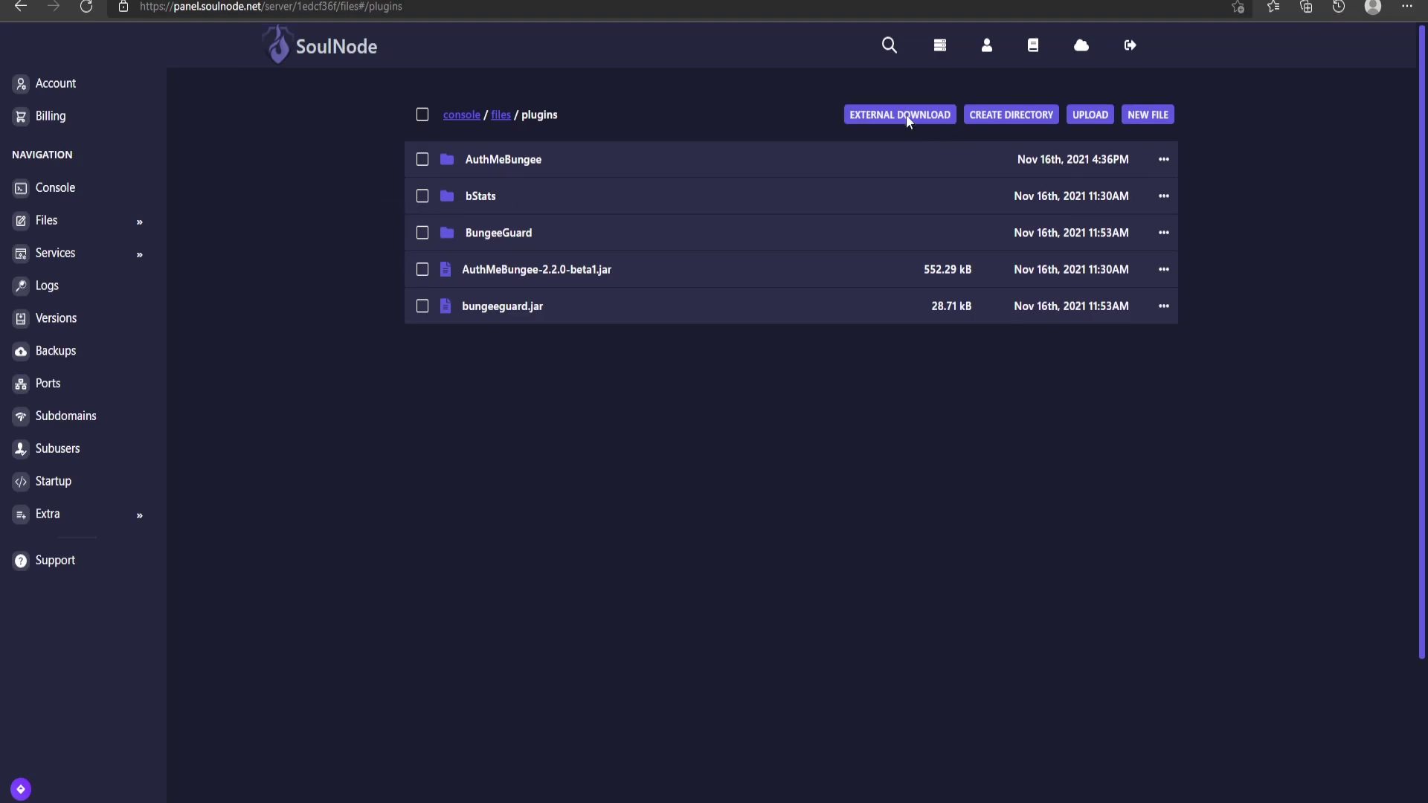
pyautogui.click(904, 116)
pyautogui.hotkey('ctrl', 'v')
pyautogui.click(997, 318)
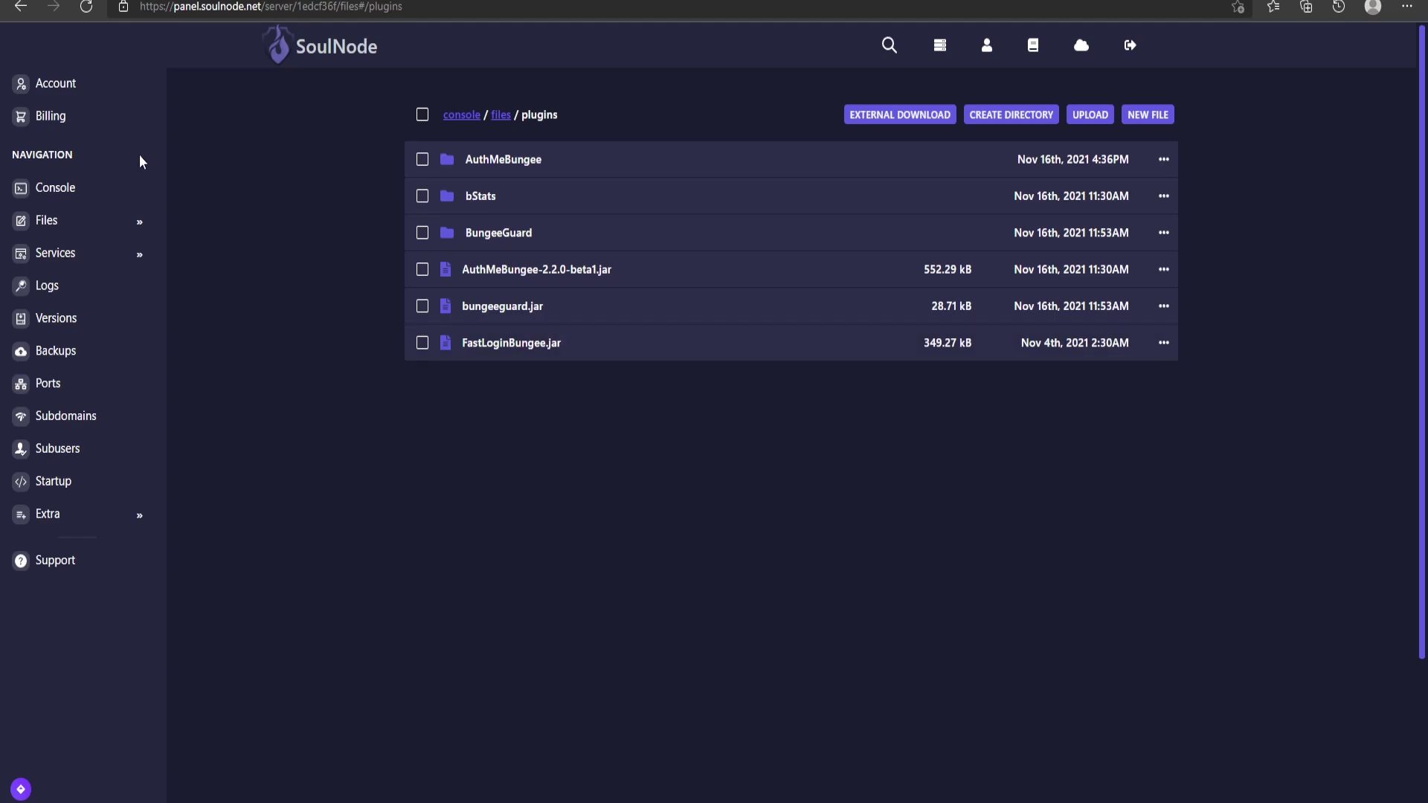
pyautogui.click(941, 48)
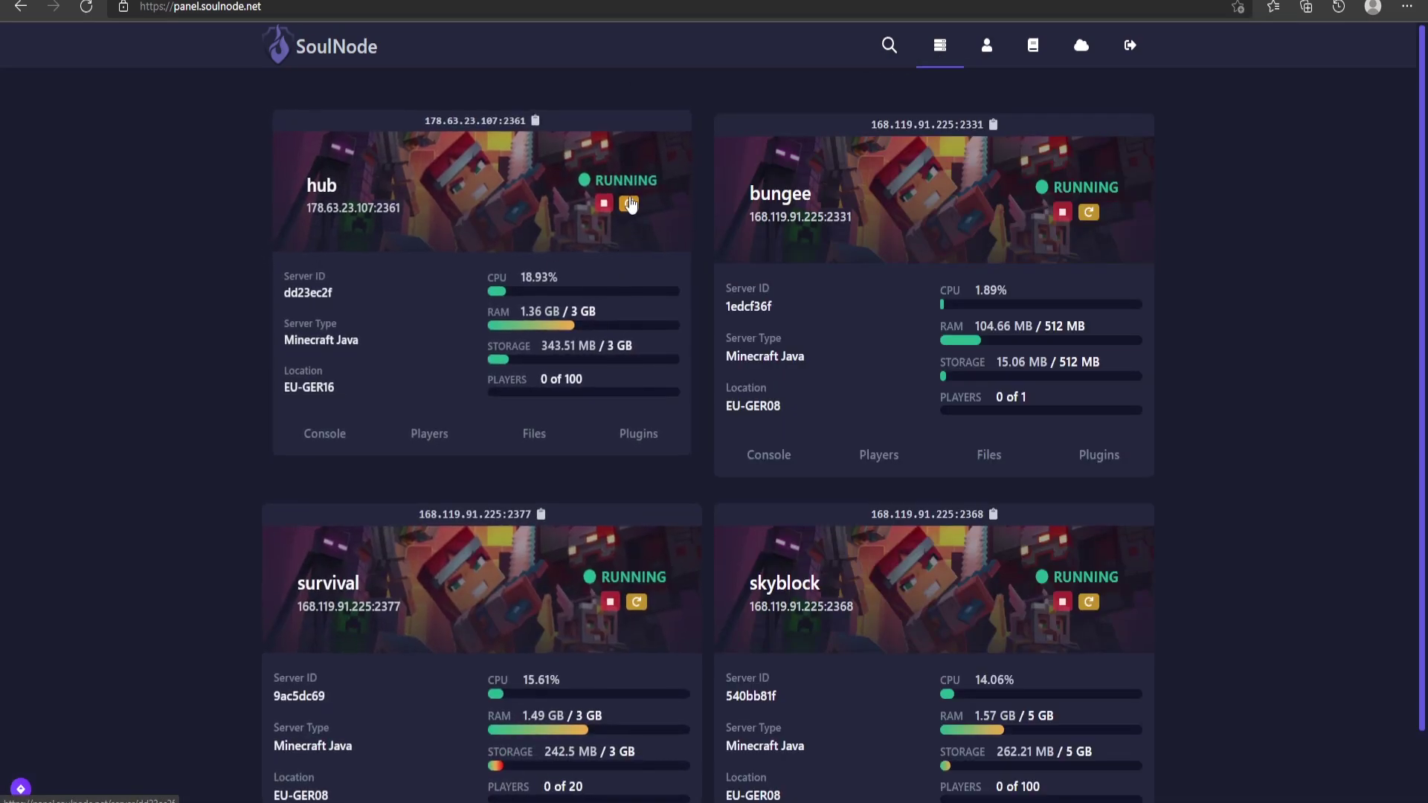
# Restart the hub and bungee servers, confirming each restart.
pyautogui.click(636, 212)
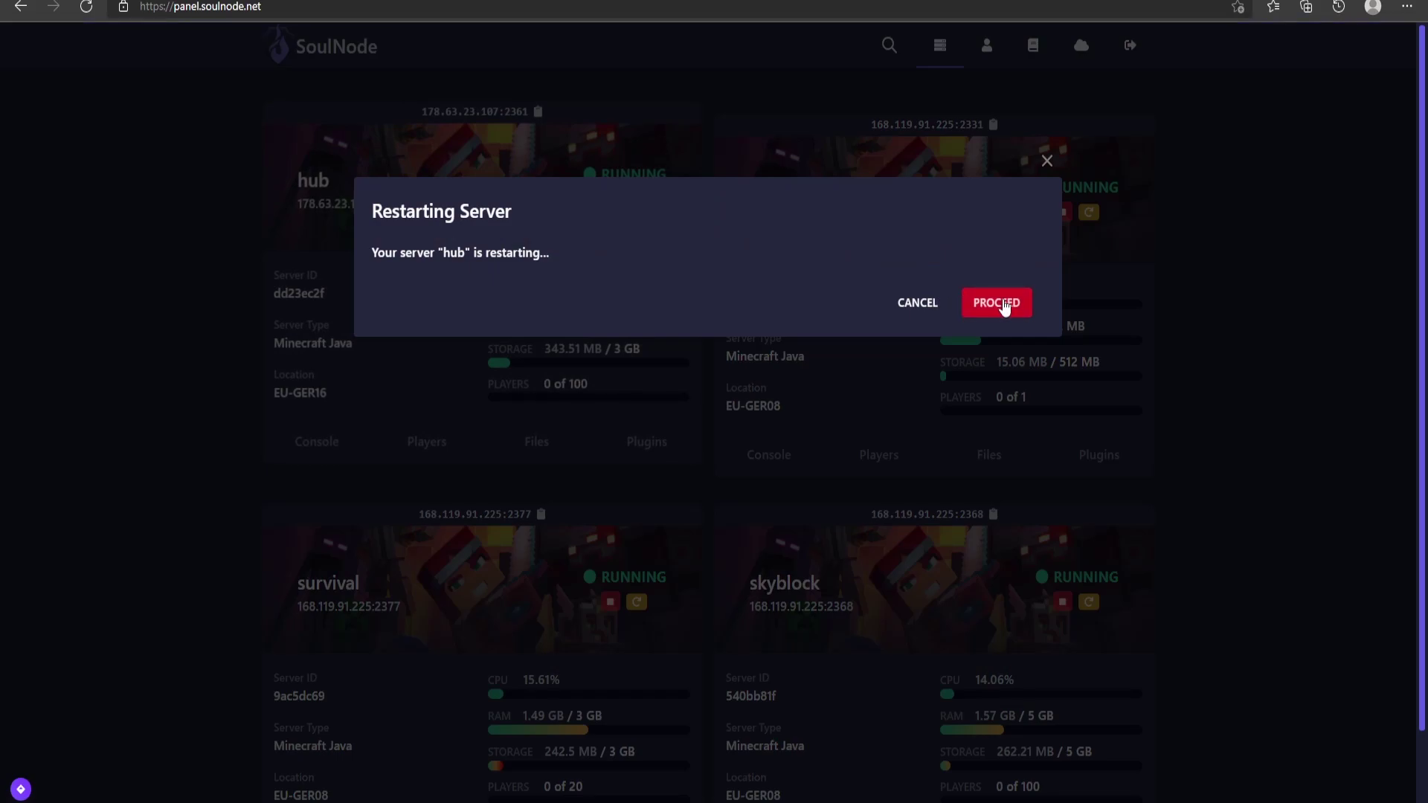
pyautogui.click(1003, 307)
pyautogui.click(1088, 213)
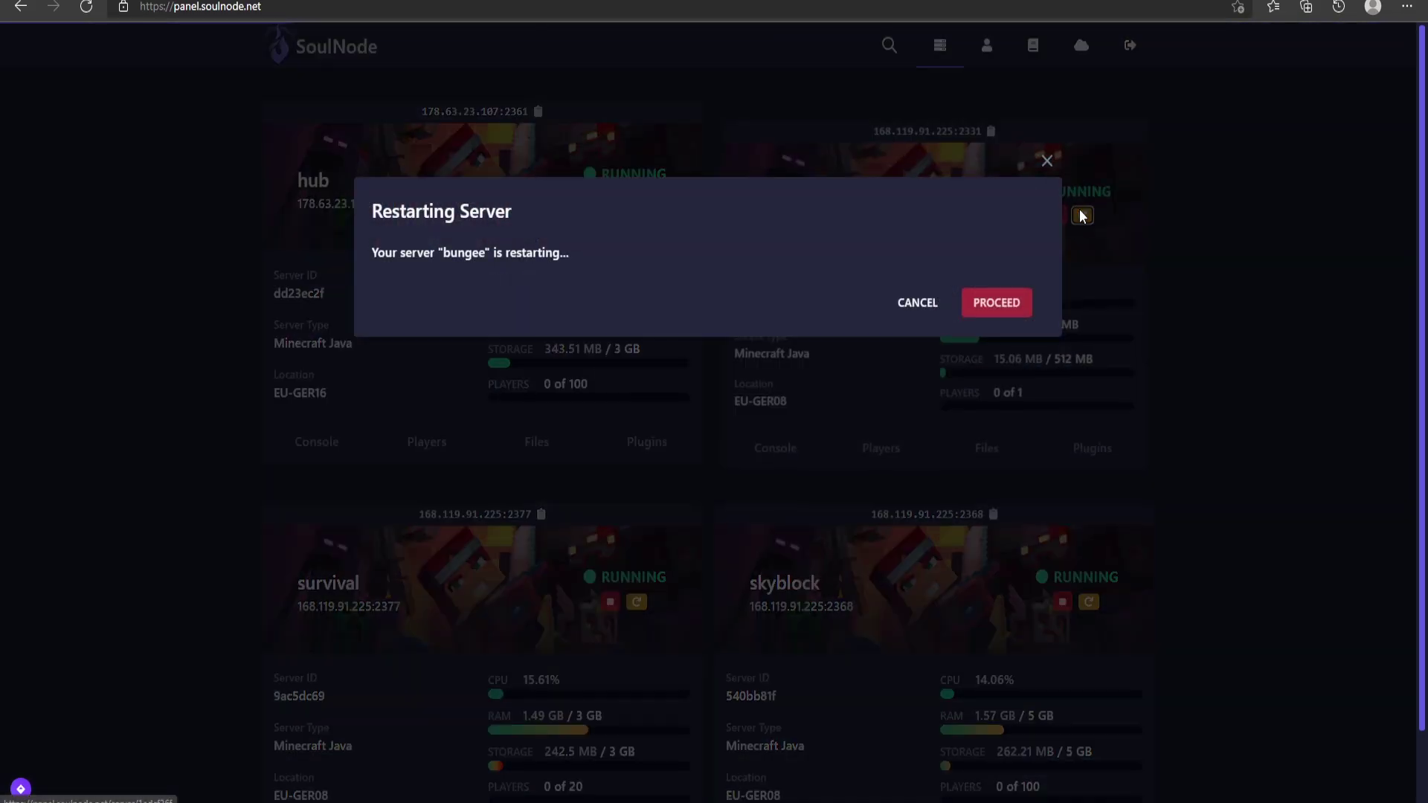
pyautogui.click(996, 305)
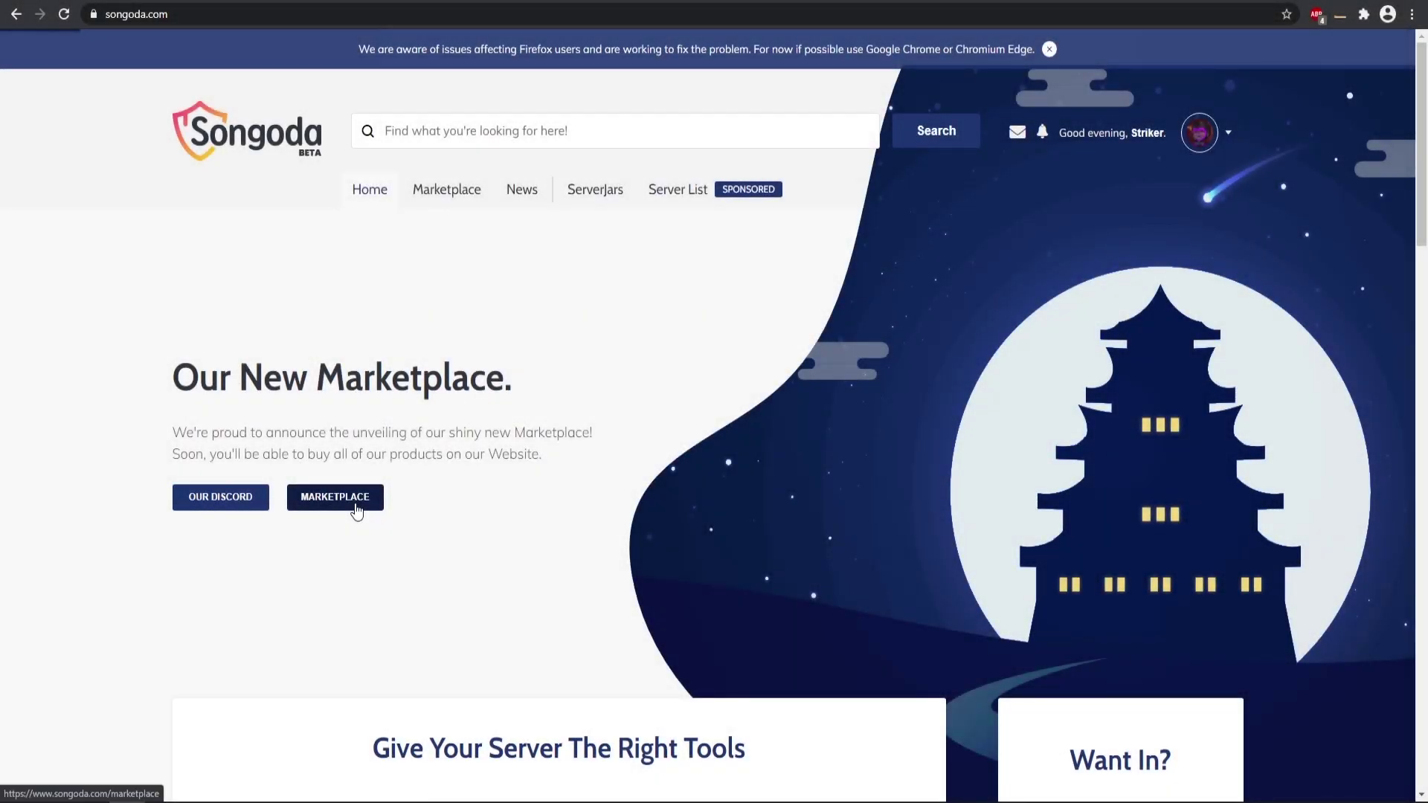
# Open the Songoda Marketplace from the homepage.
pyautogui.click(387, 504)
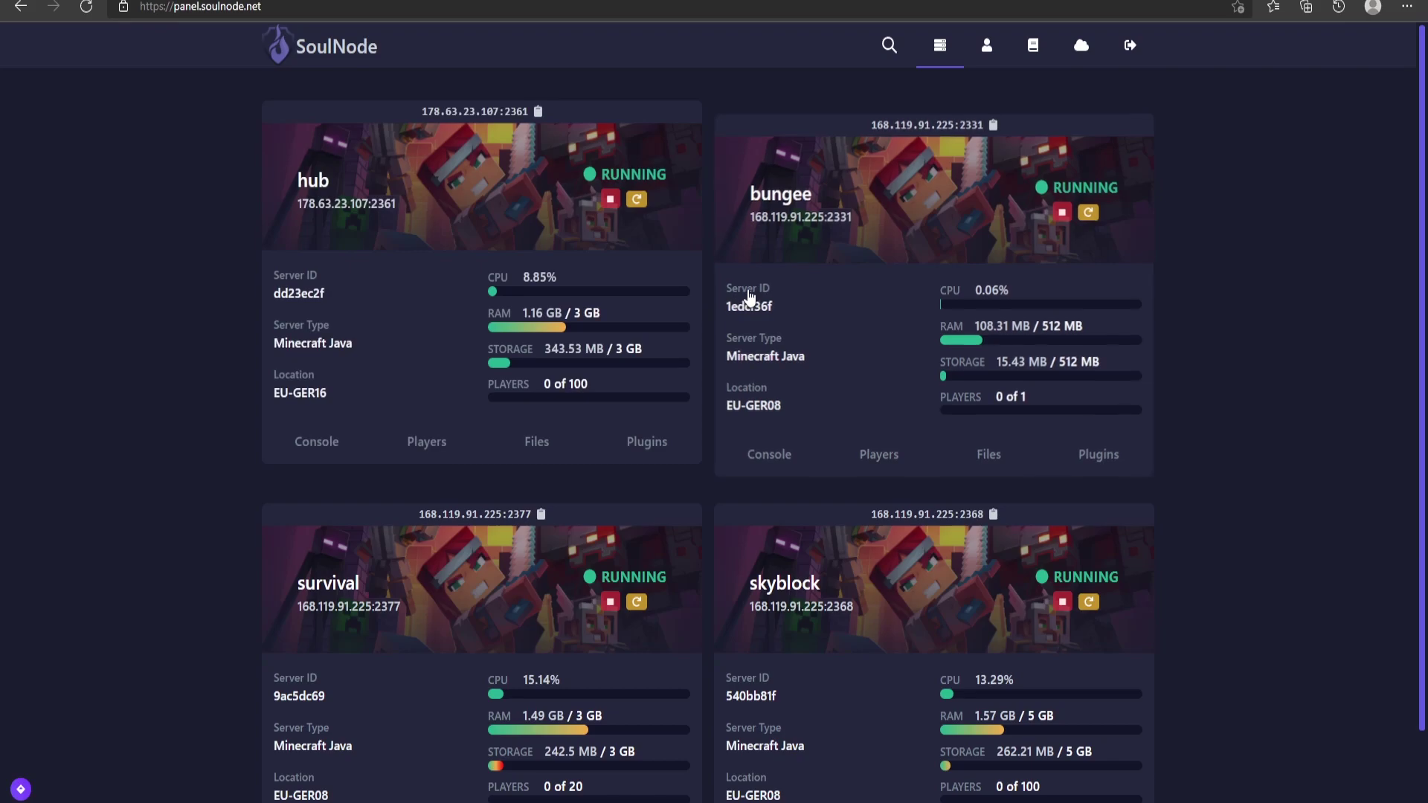
# Open the bungee server's plugins/FastLogin/config.yml in the file editor.
pyautogui.click(853, 270)
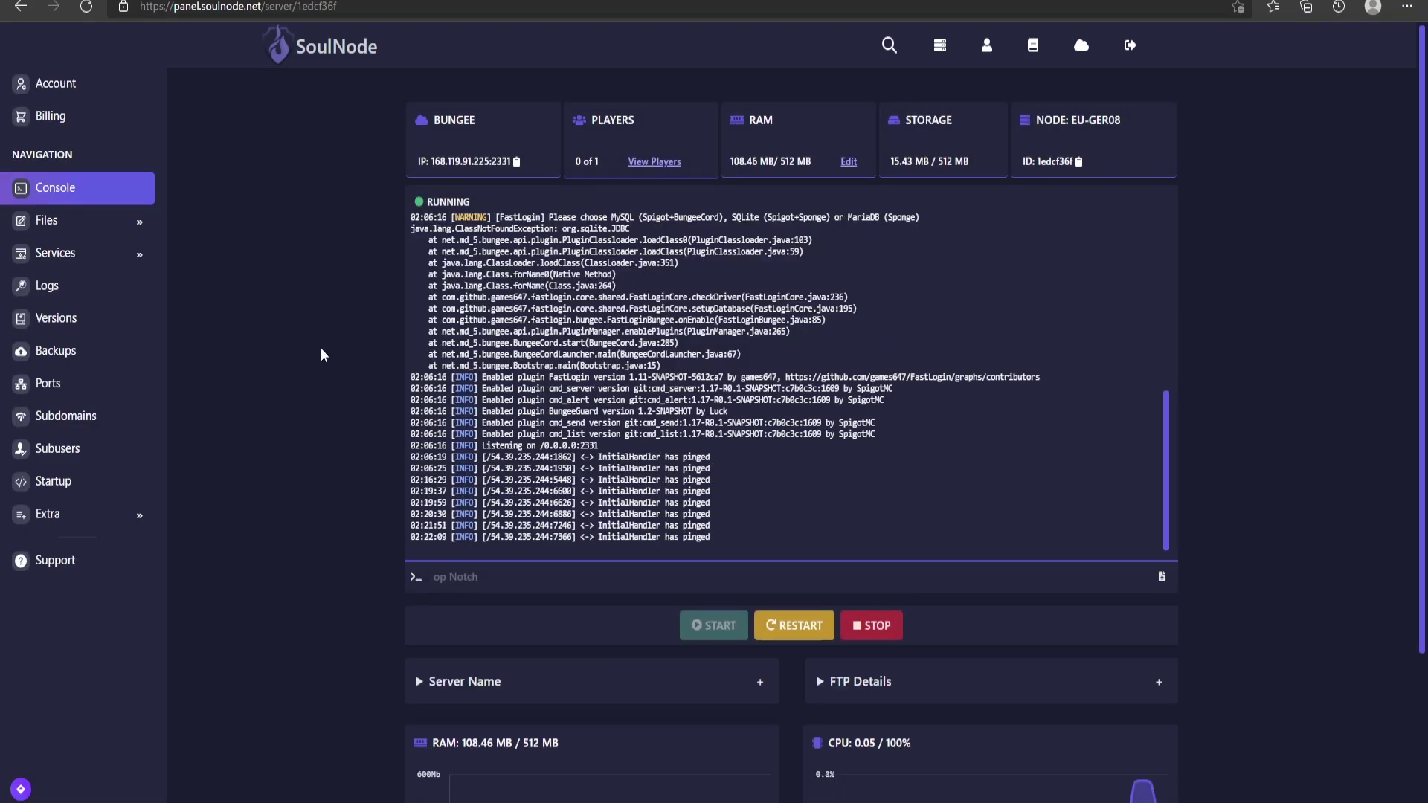
pyautogui.click(82, 220)
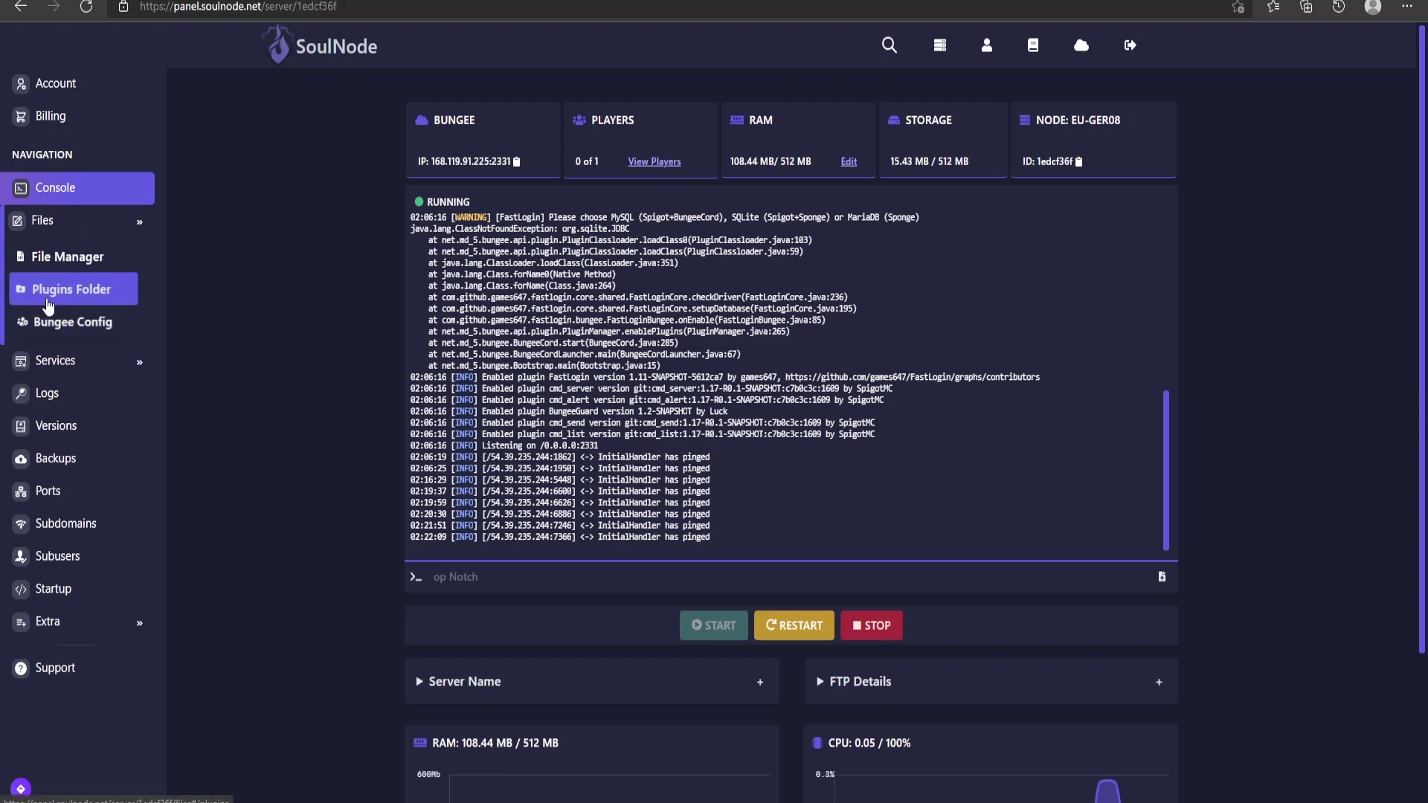
pyautogui.click(48, 305)
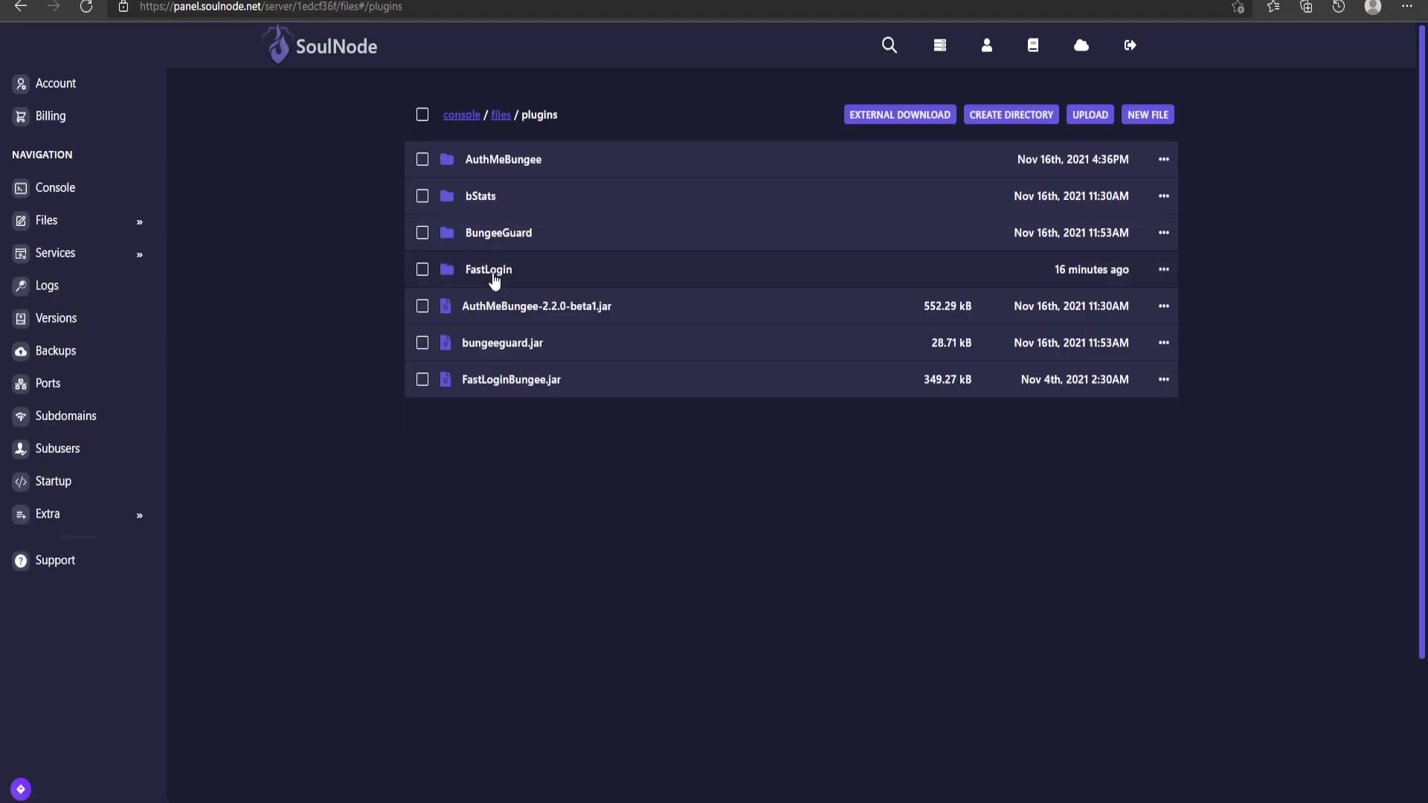
pyautogui.click(495, 277)
pyautogui.click(501, 174)
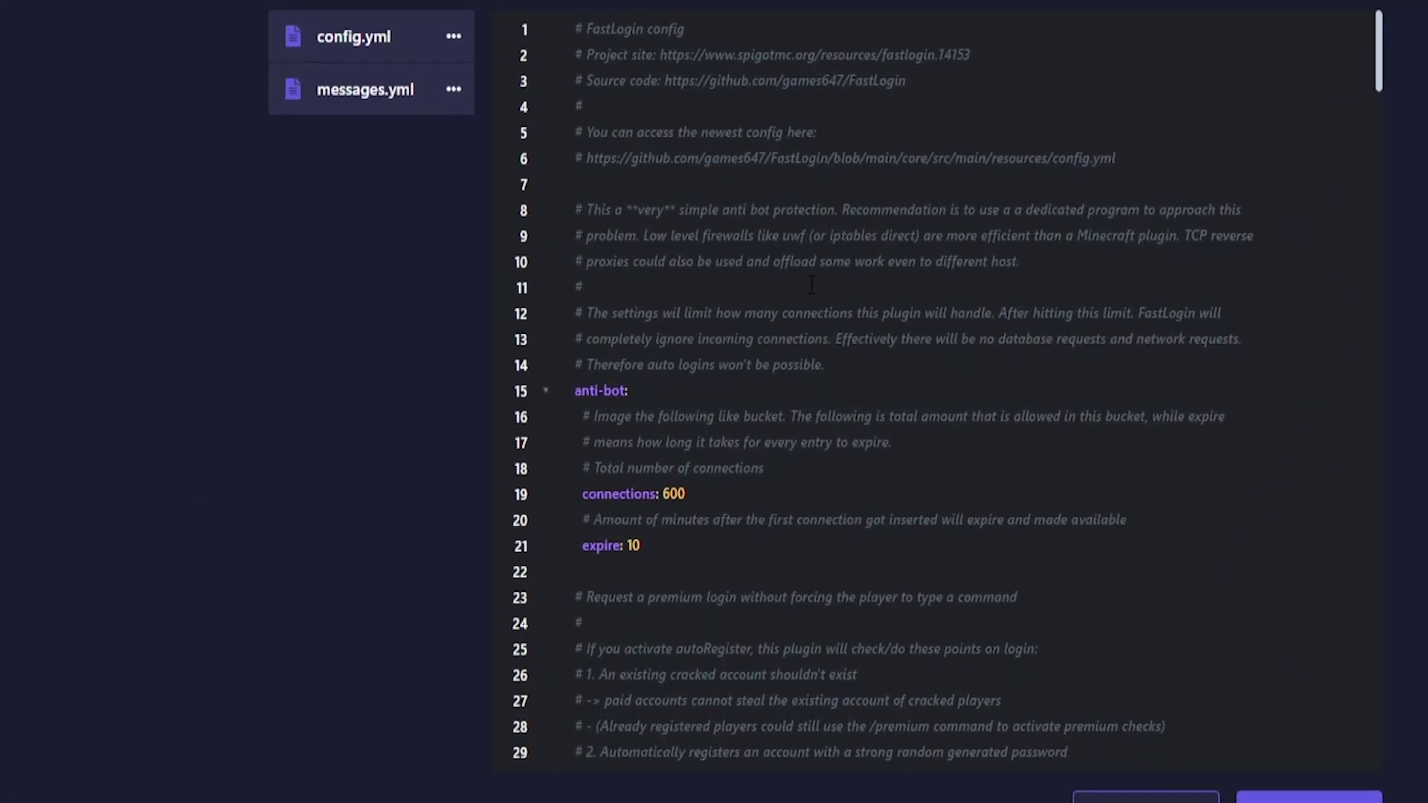
# Change autoRegister from false to true in config.yml.
pyautogui.scroll(-2, 811, 285)
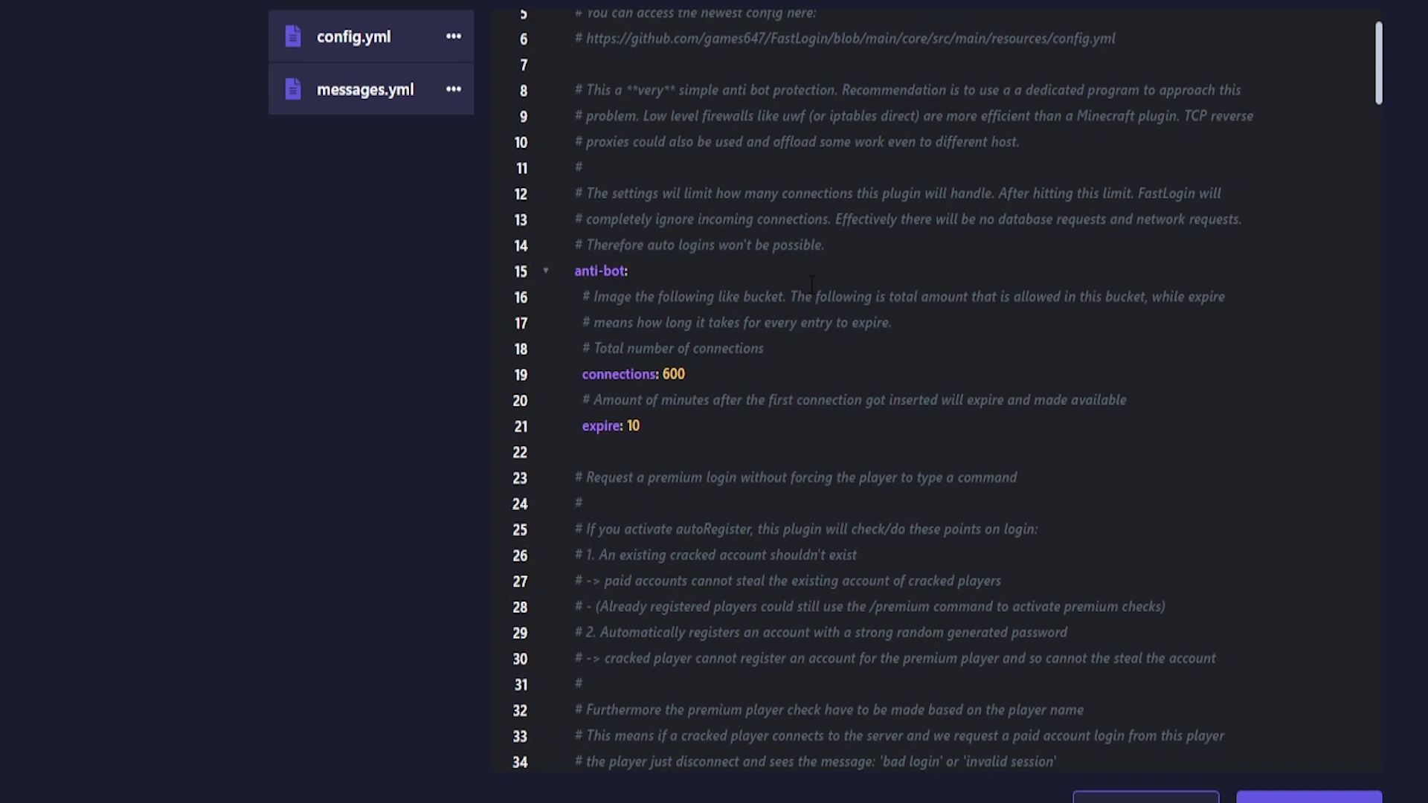
pyautogui.scroll(-7, 811, 285)
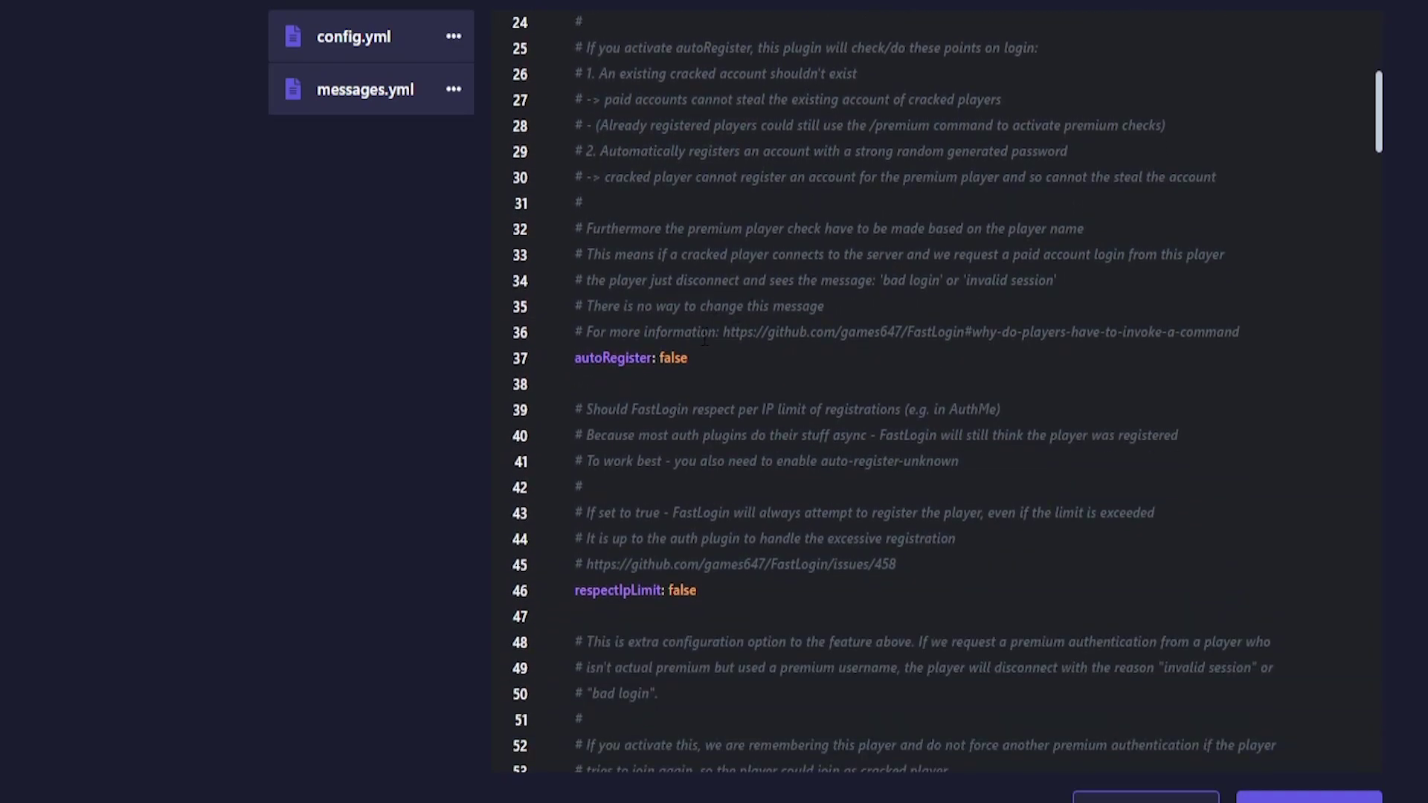
pyautogui.scroll(2, 705, 338)
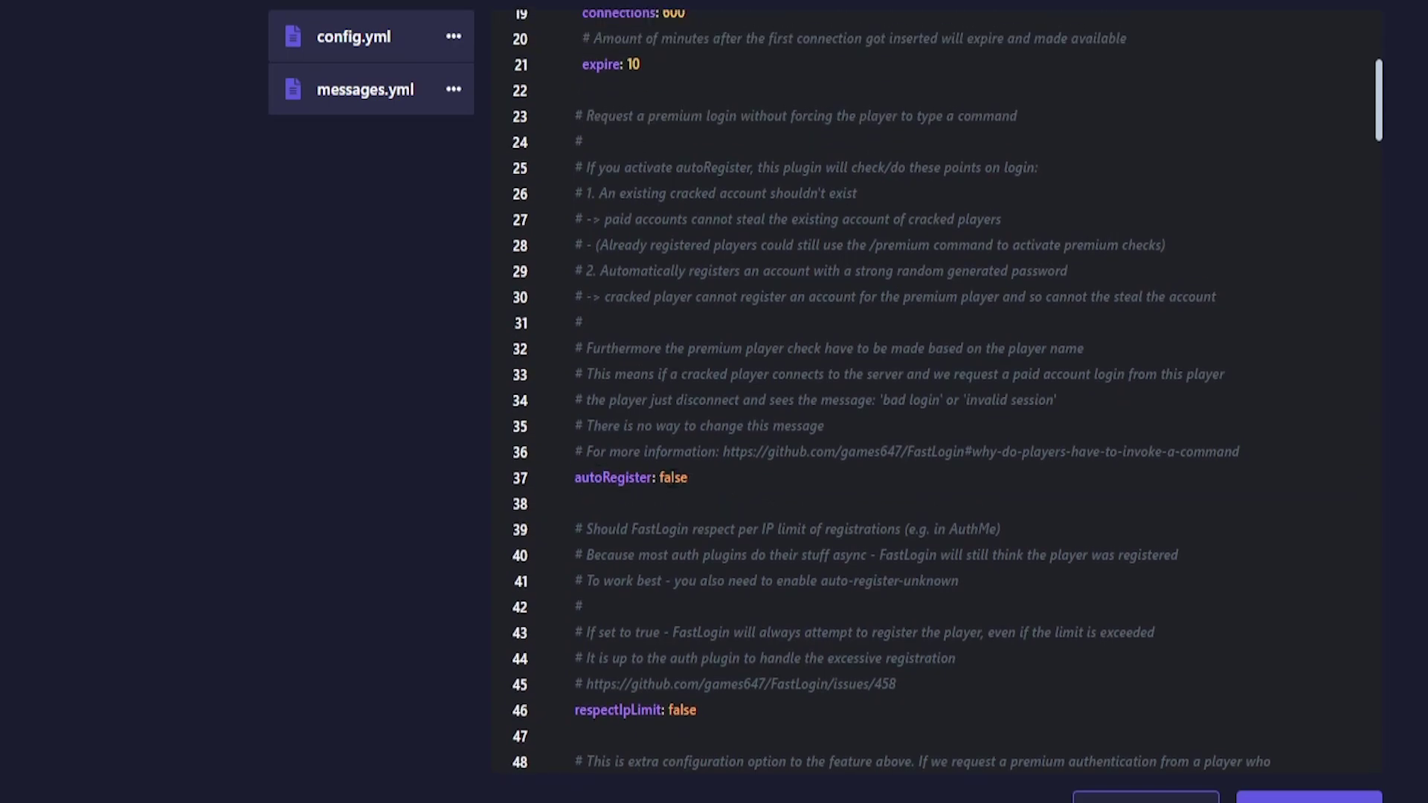
pyautogui.doubleClick(673, 478)
pyautogui.write('true')
# Change premiumUuid from false to true.
pyautogui.scroll(-2, 711, 409)
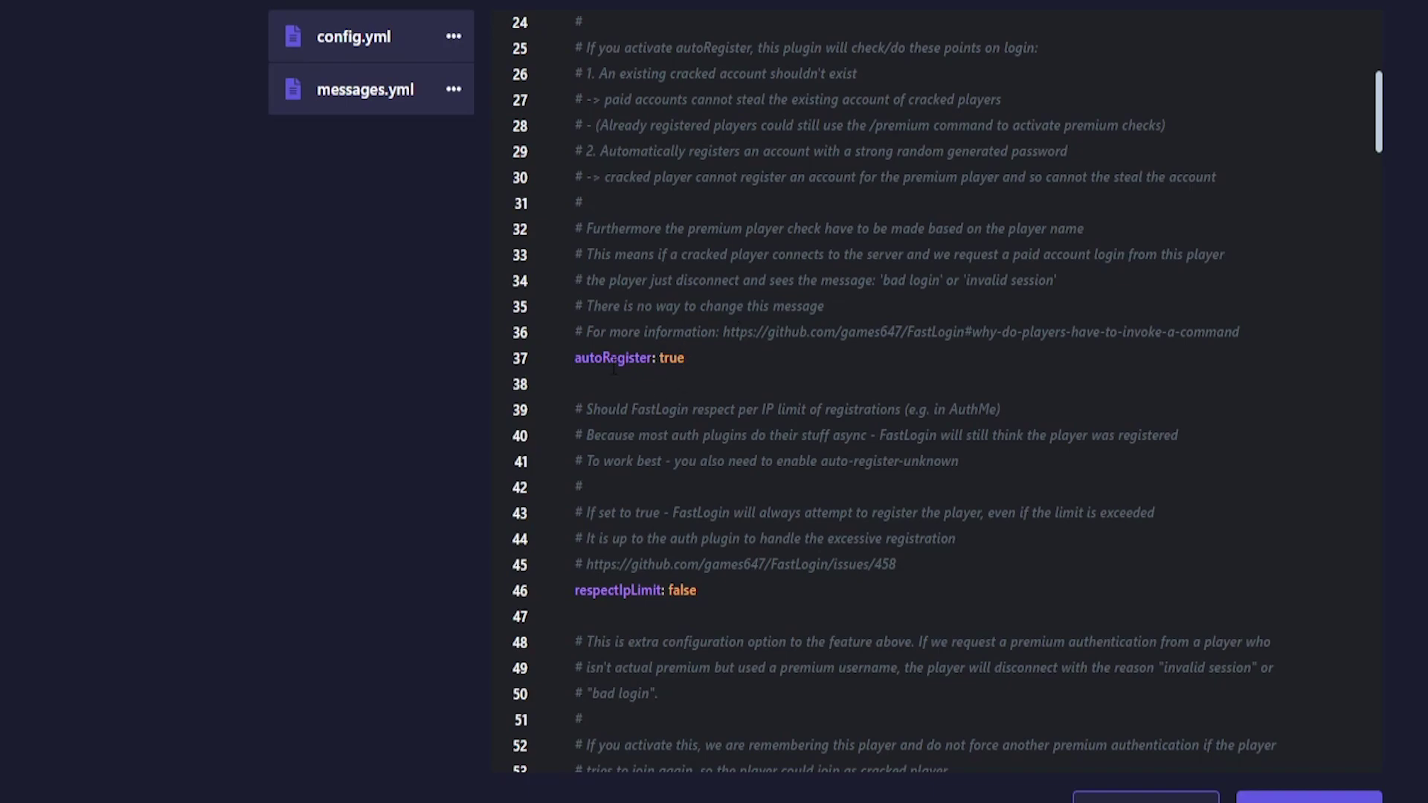
pyautogui.scroll(-5, 650, 364)
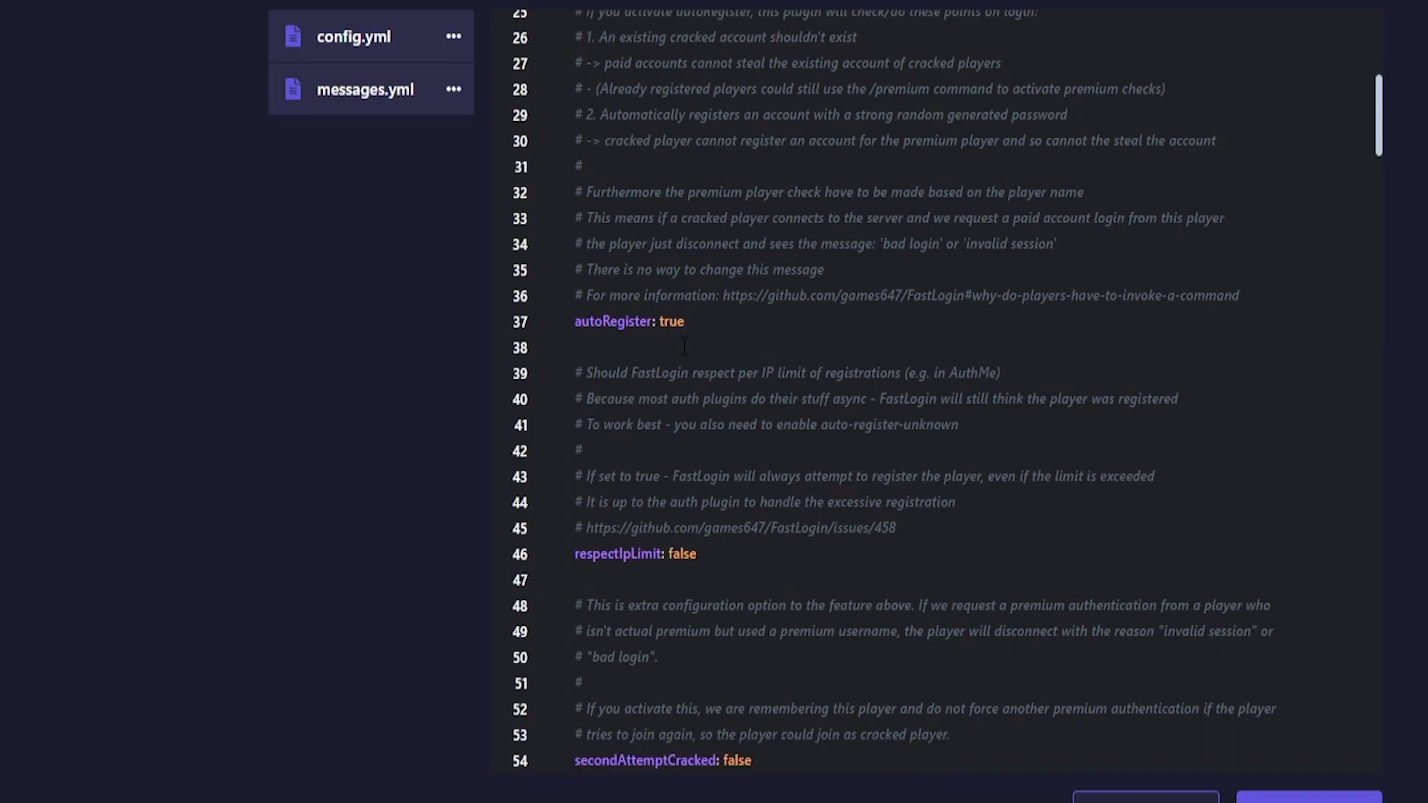
pyautogui.scroll(-2, 688, 463)
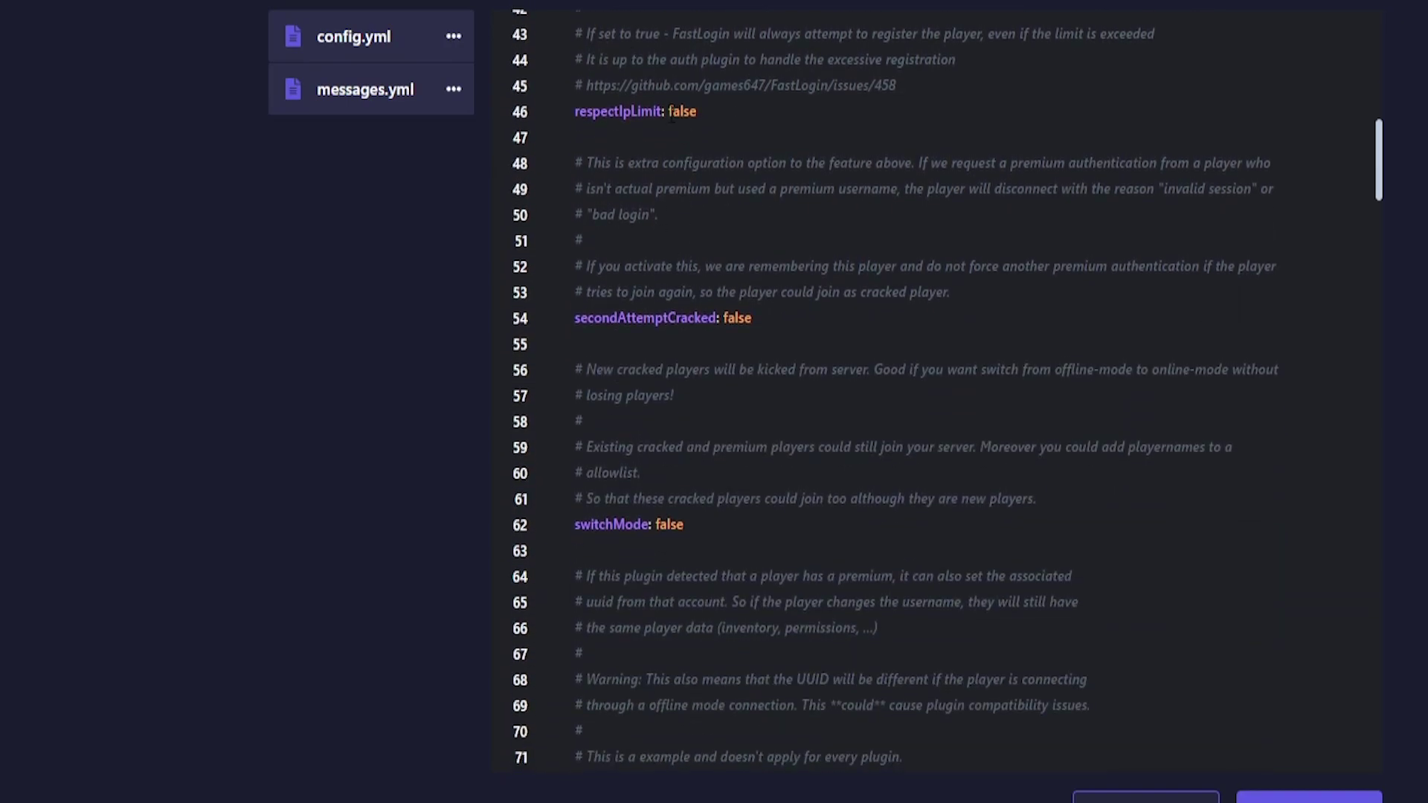
pyautogui.scroll(-9, 684, 410)
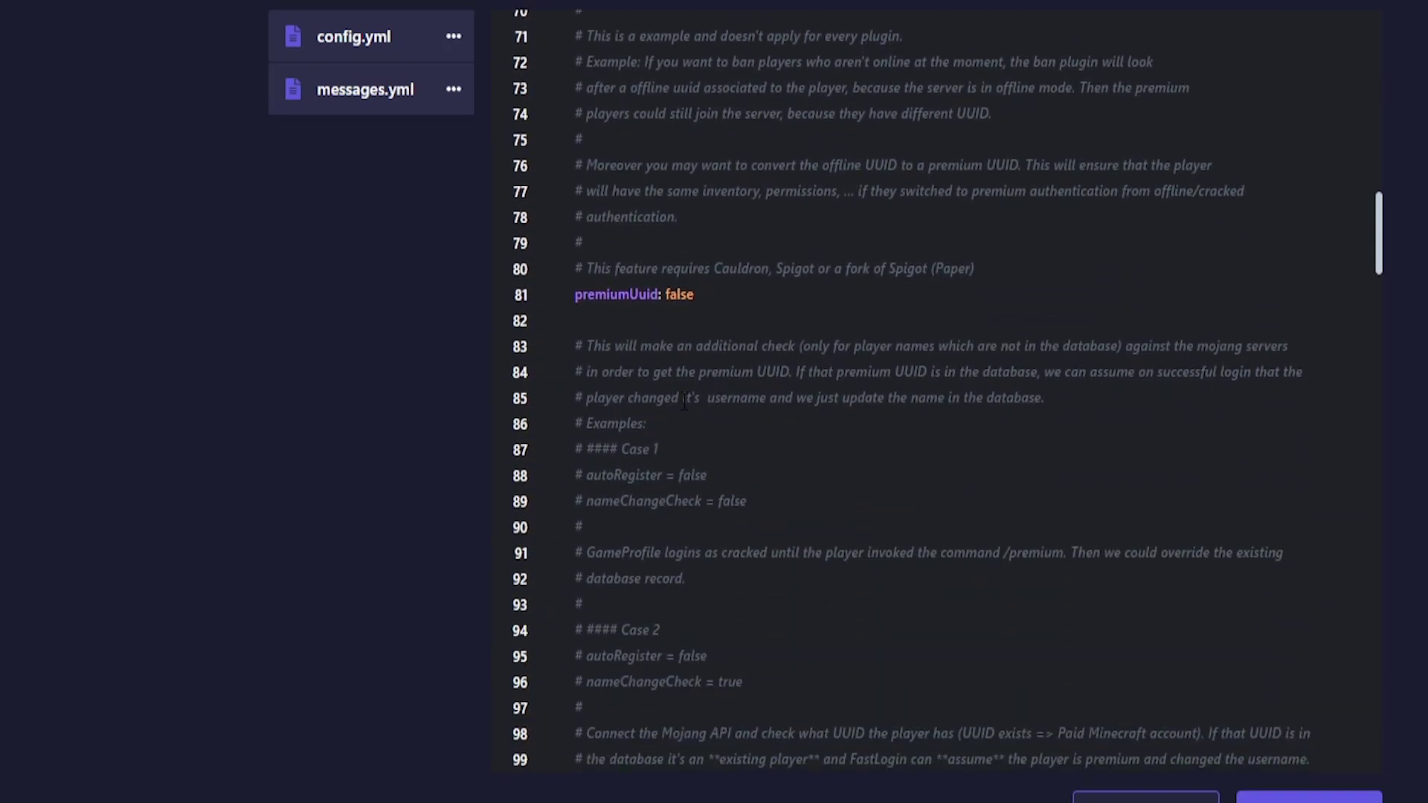
pyautogui.scroll(1, 640, 352)
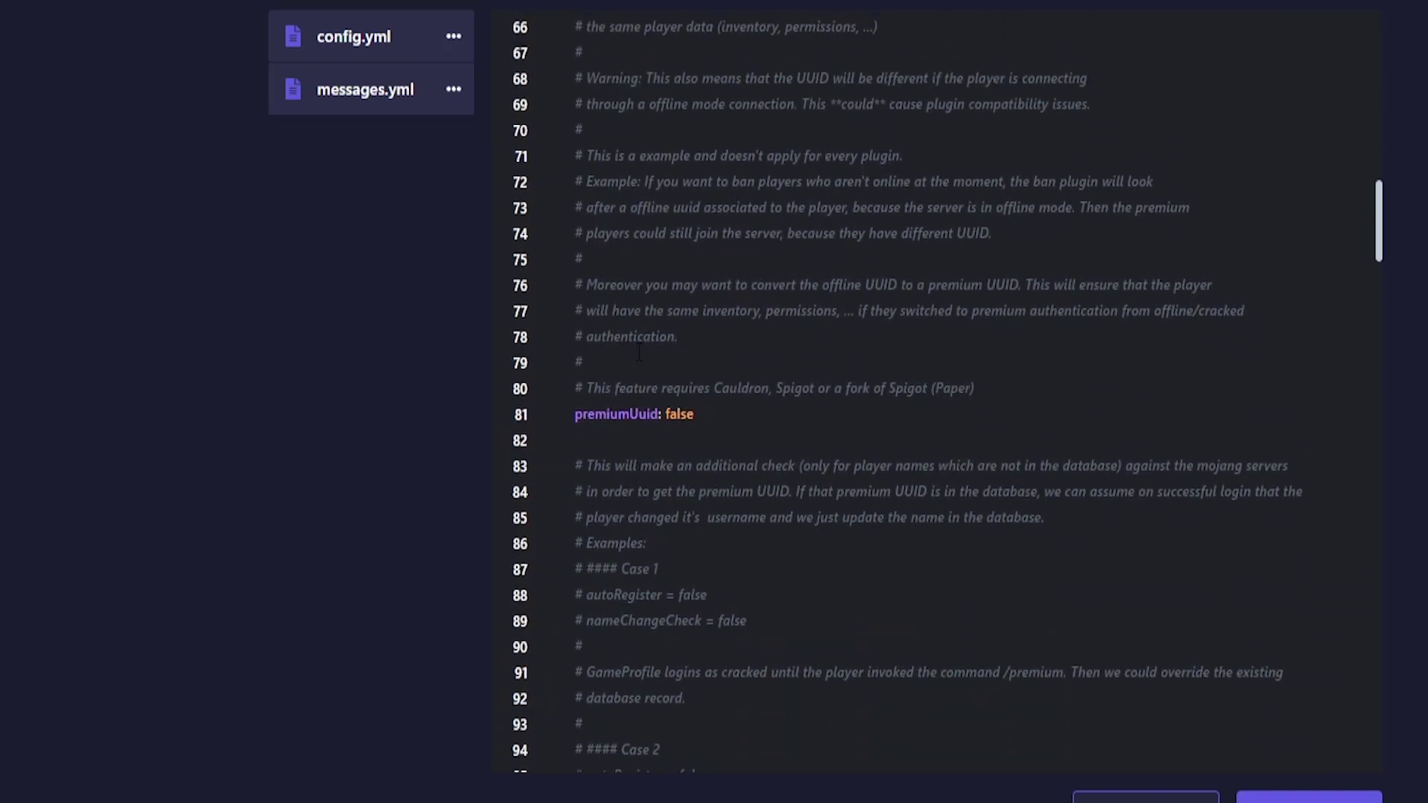
pyautogui.doubleClick(683, 415)
pyautogui.write('true')
# Scroll down the config to the SQLite and MySQL database settings.
pyautogui.scroll(2, 680, 432)
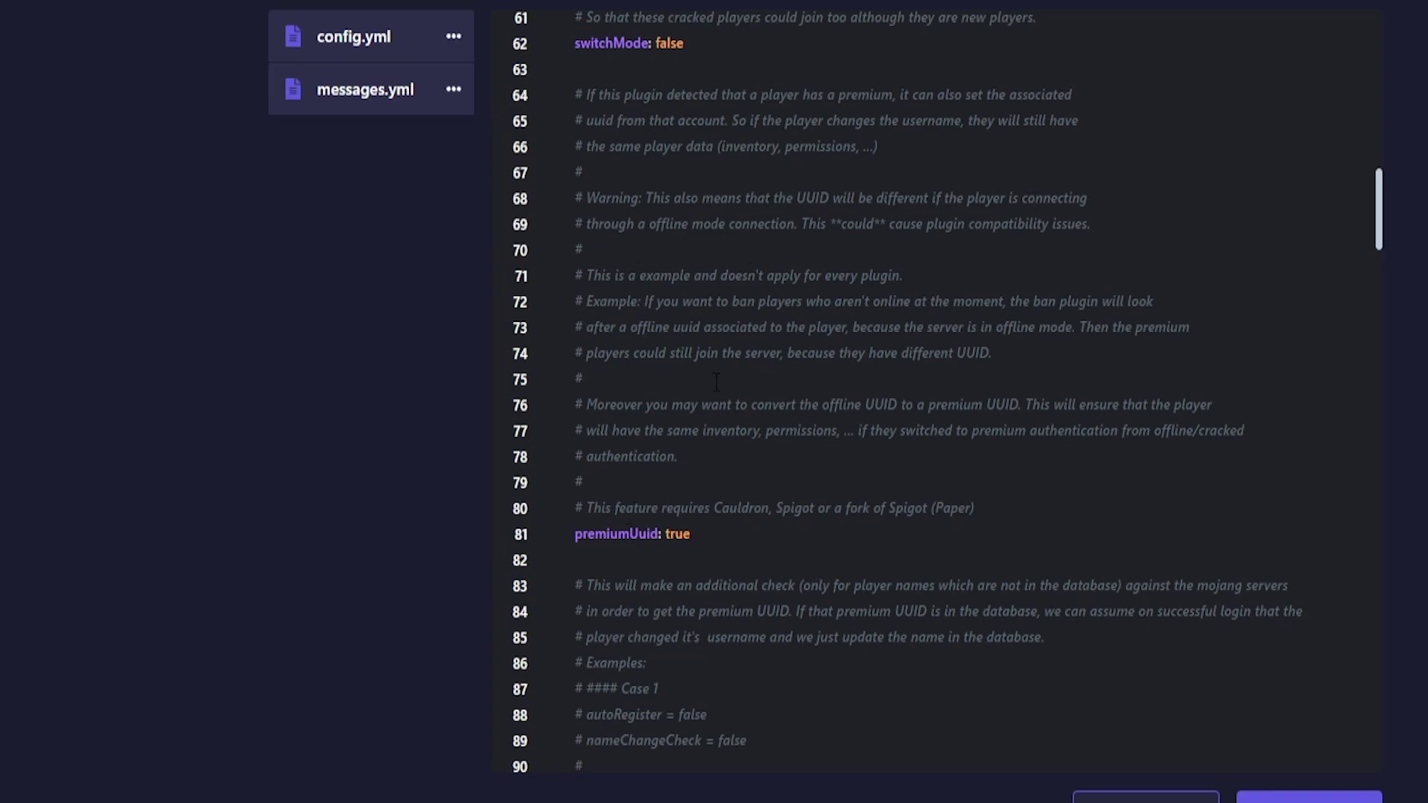
pyautogui.scroll(-2, 716, 382)
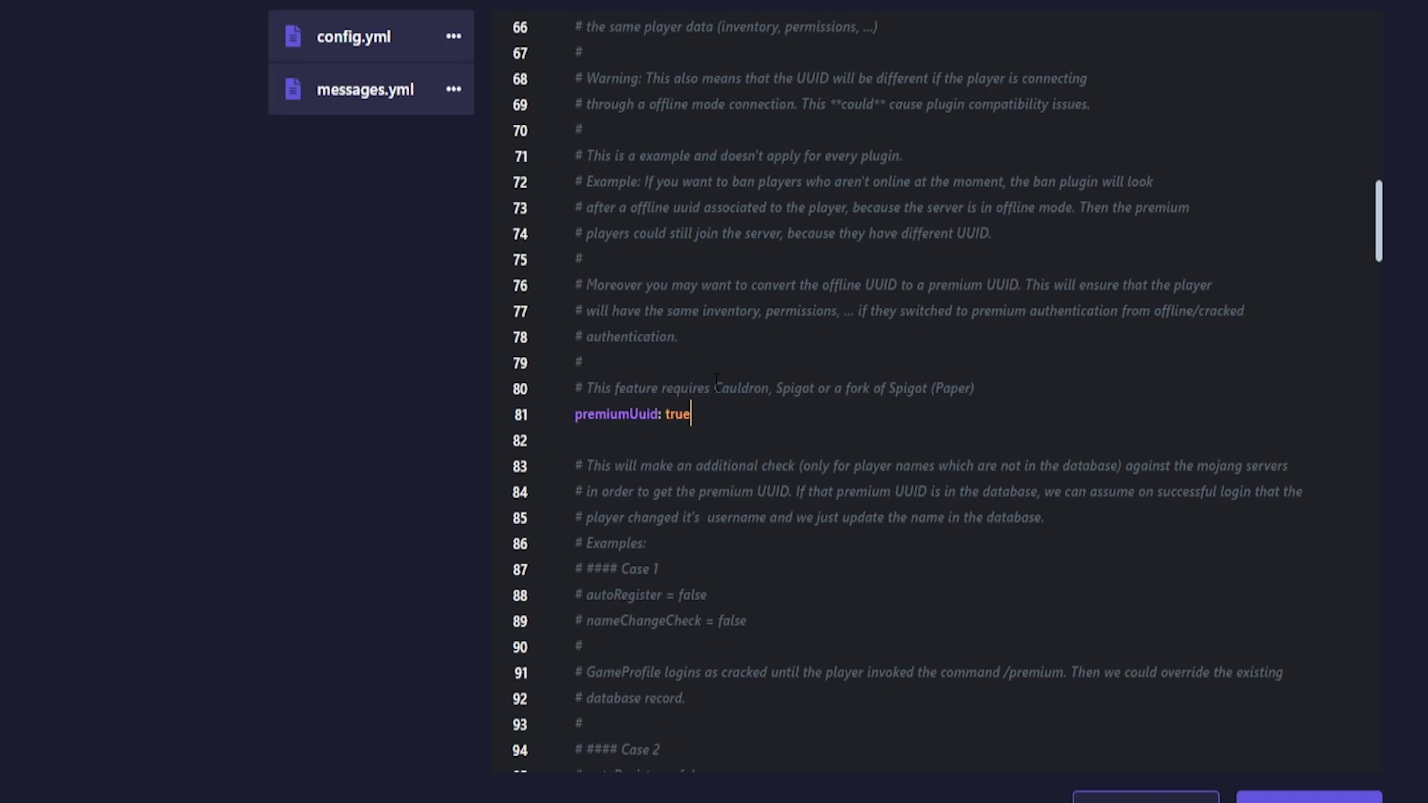
pyautogui.scroll(-8, 717, 382)
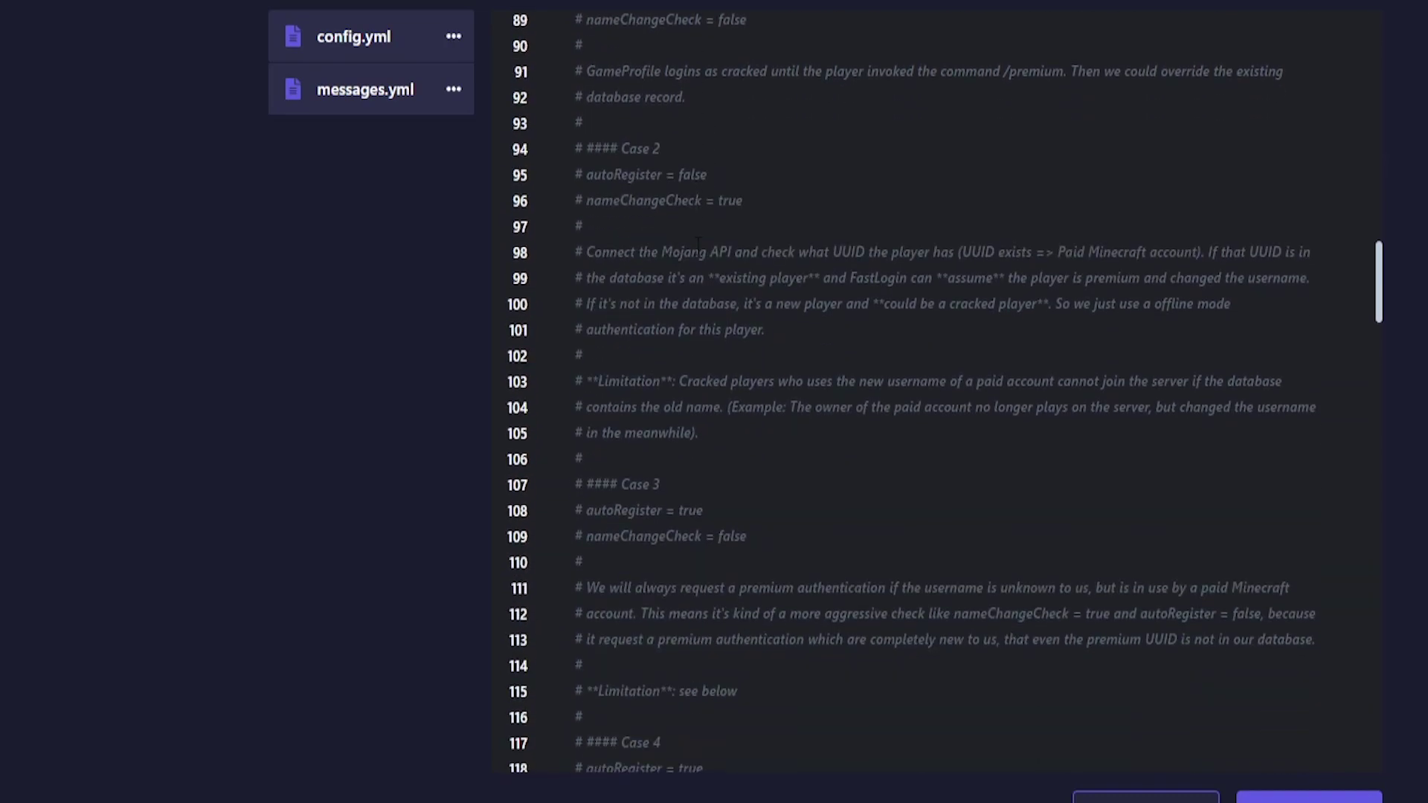
pyautogui.scroll(-5, 697, 242)
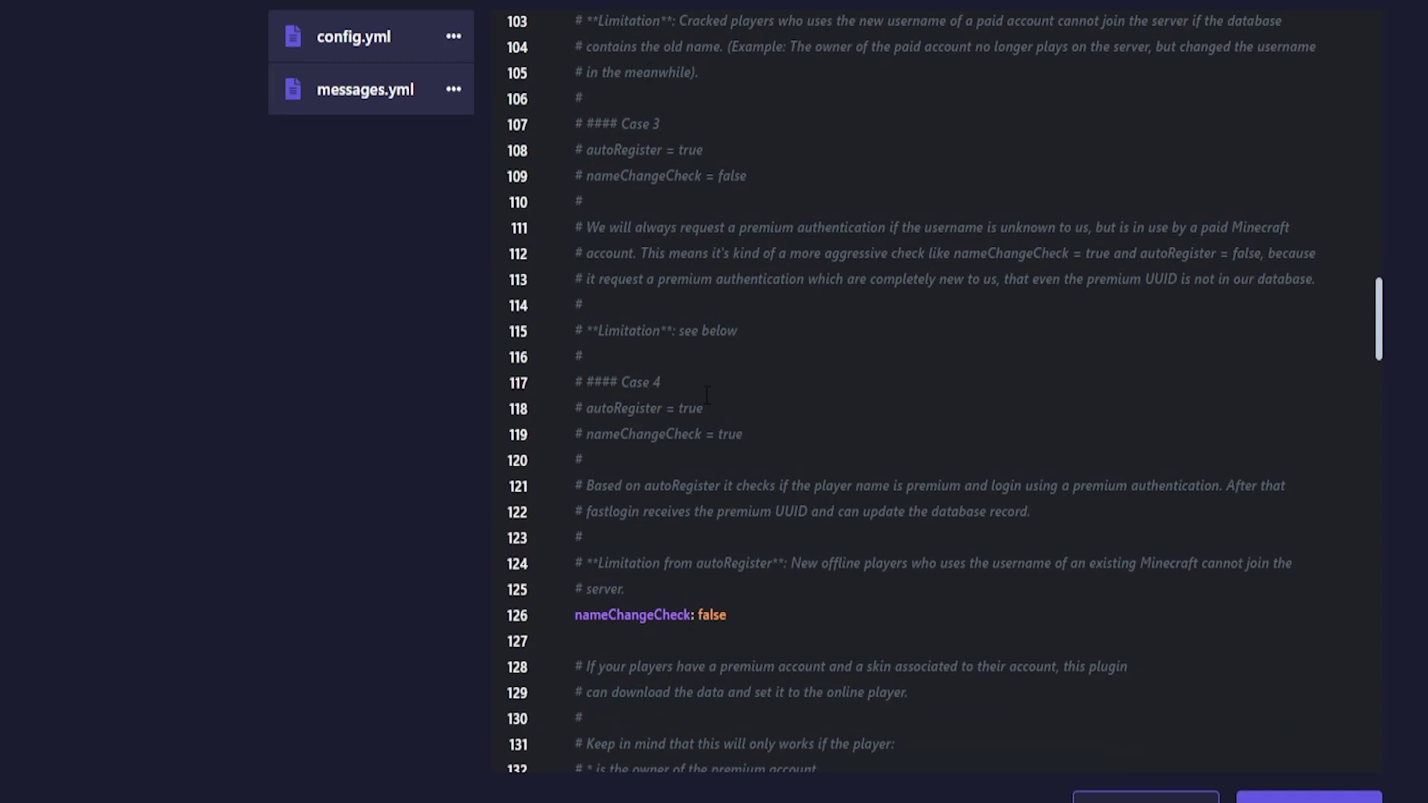
pyautogui.scroll(-12, 706, 394)
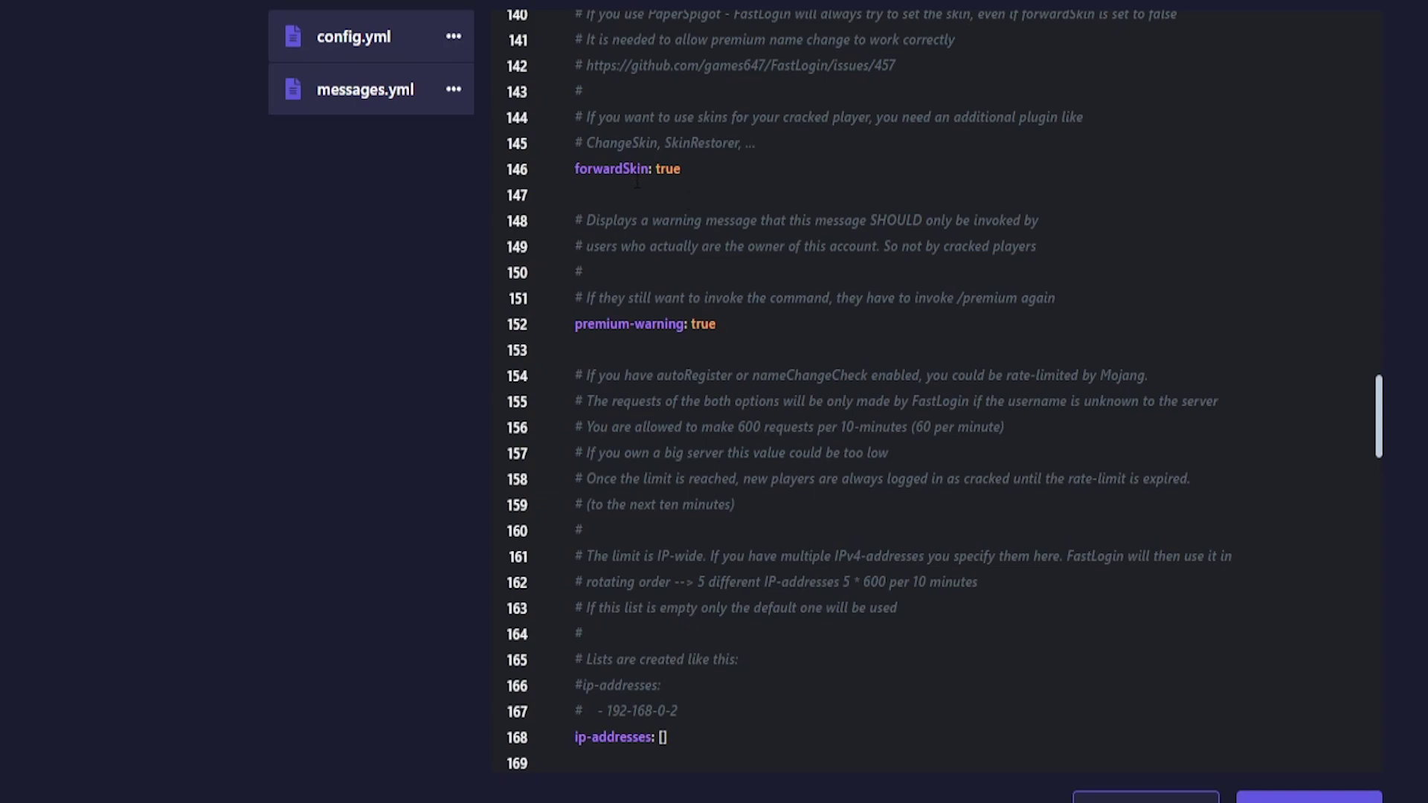
pyautogui.scroll(-12, 672, 263)
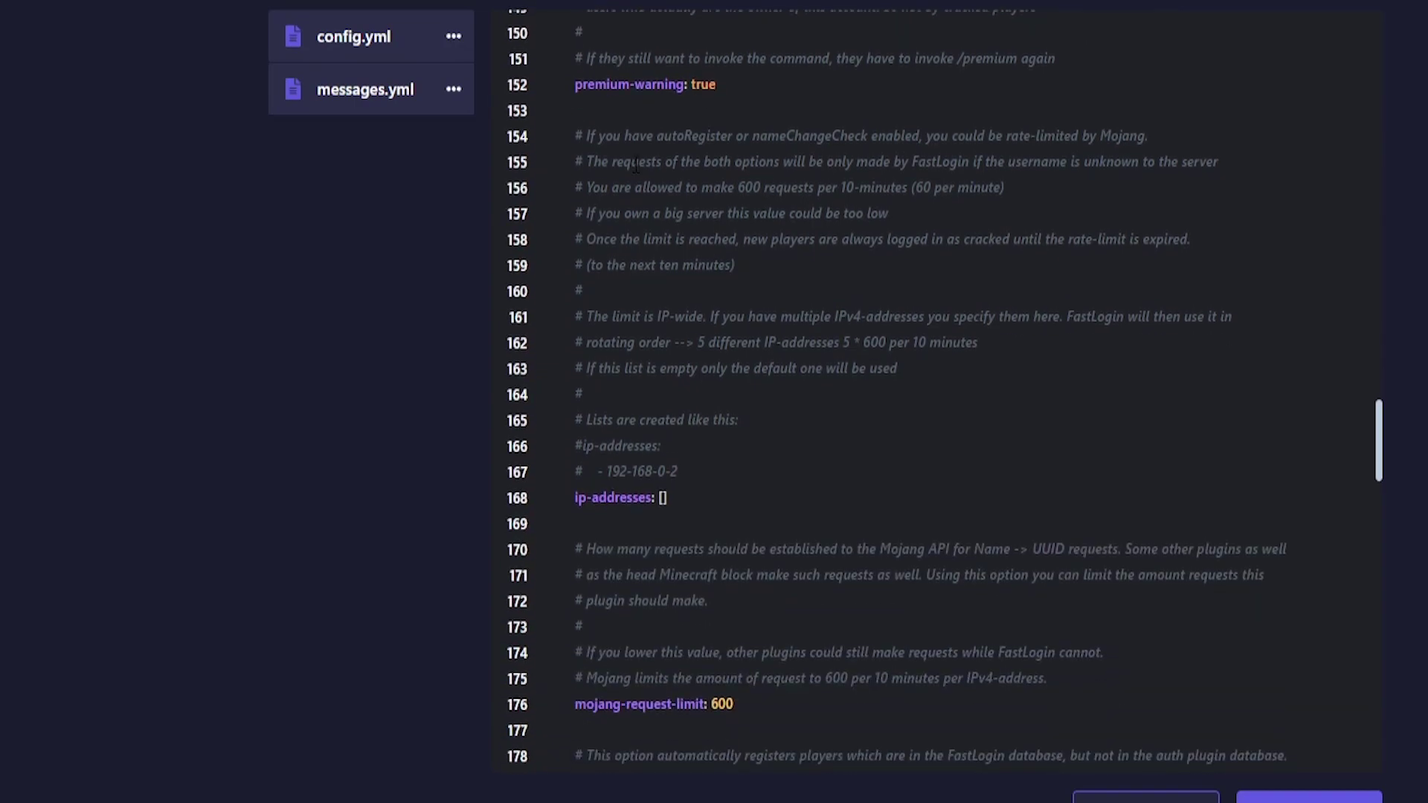
pyautogui.scroll(-1, 655, 290)
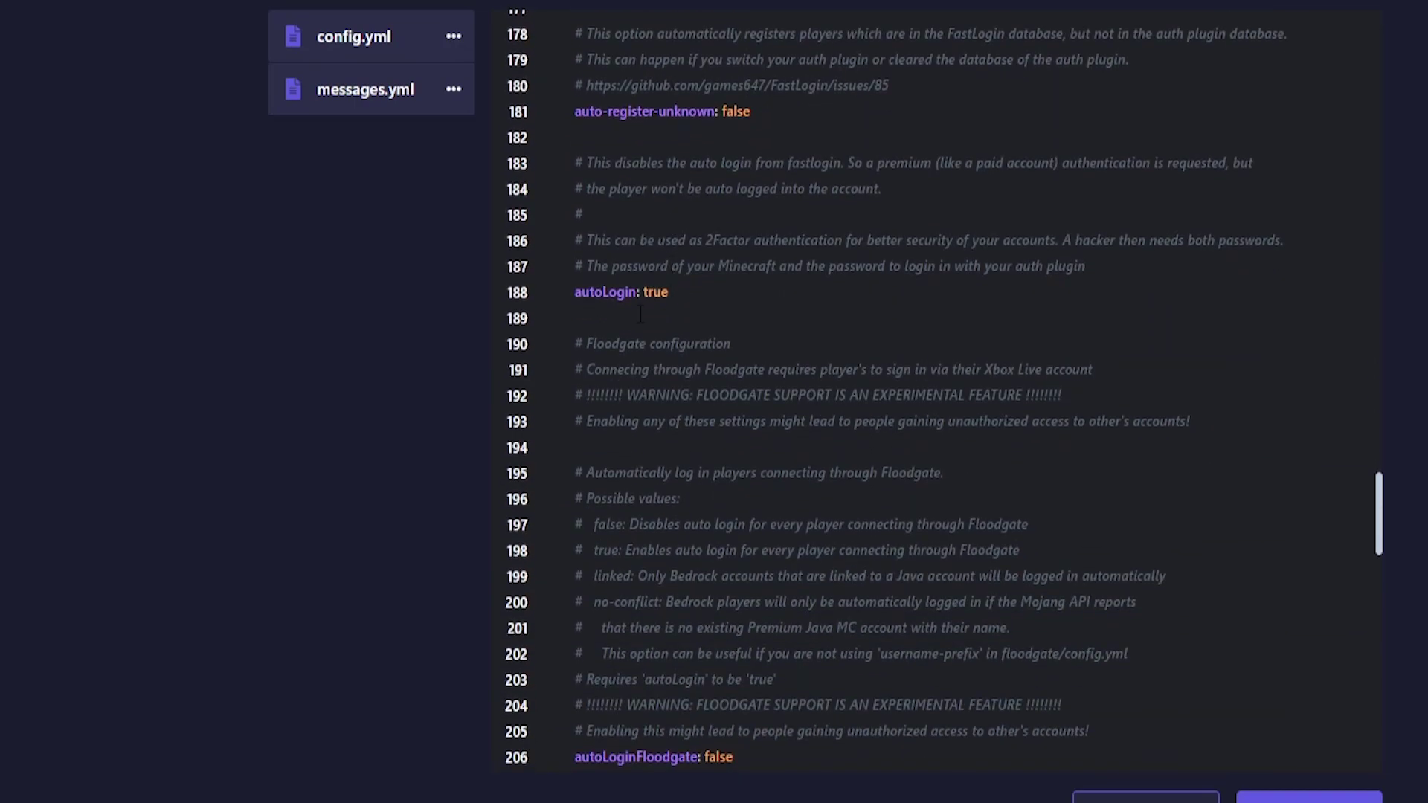
pyautogui.scroll(-5, 690, 290)
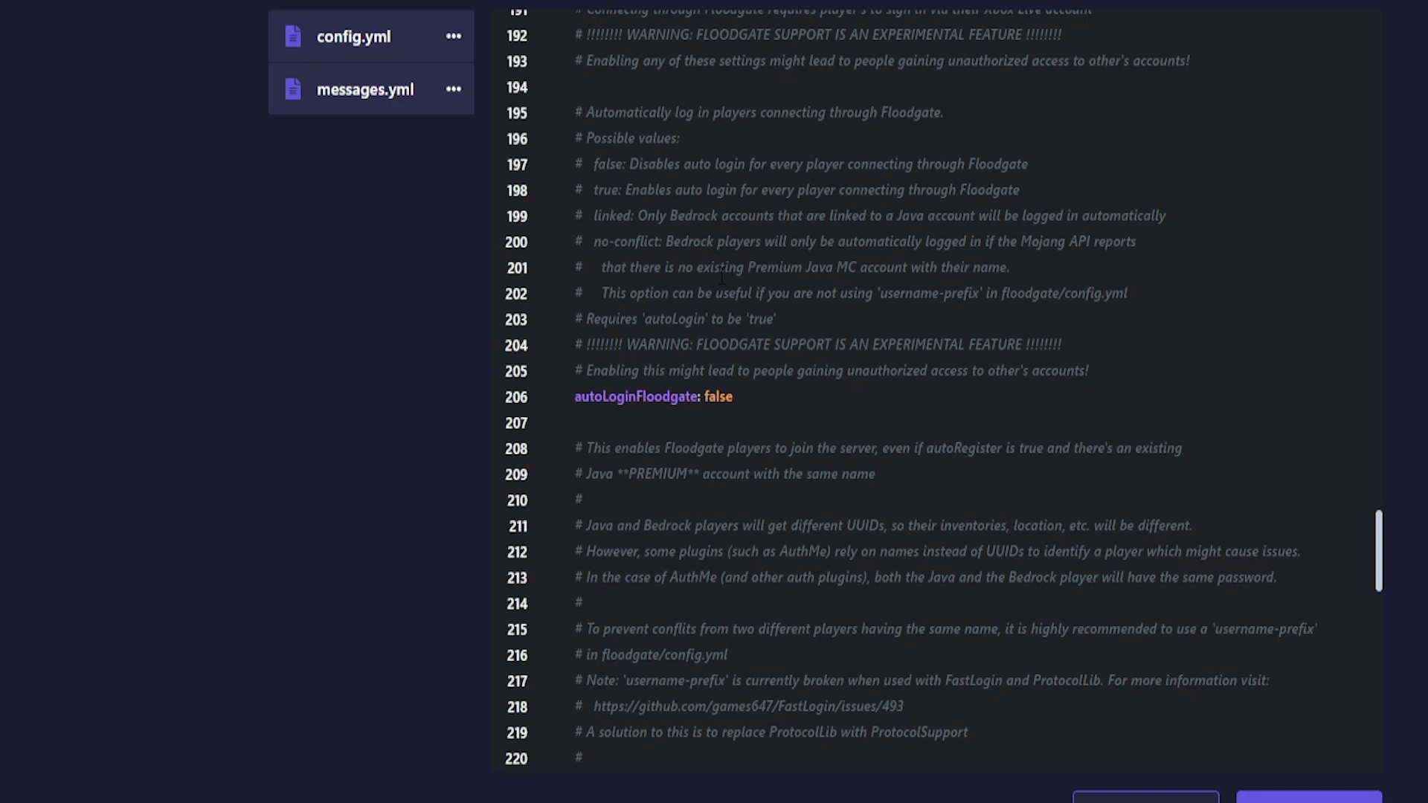
pyautogui.scroll(-3, 709, 231)
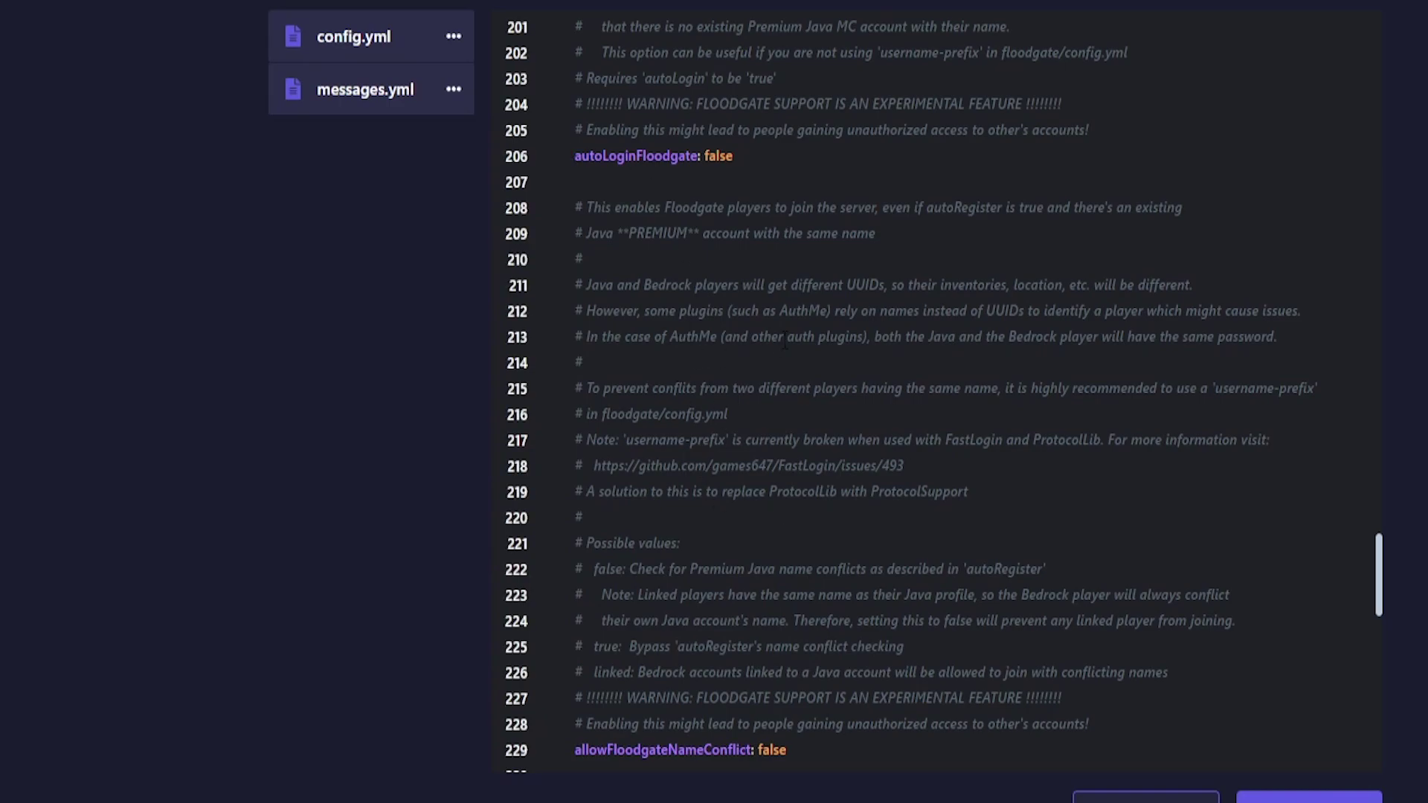
pyautogui.scroll(-11, 785, 340)
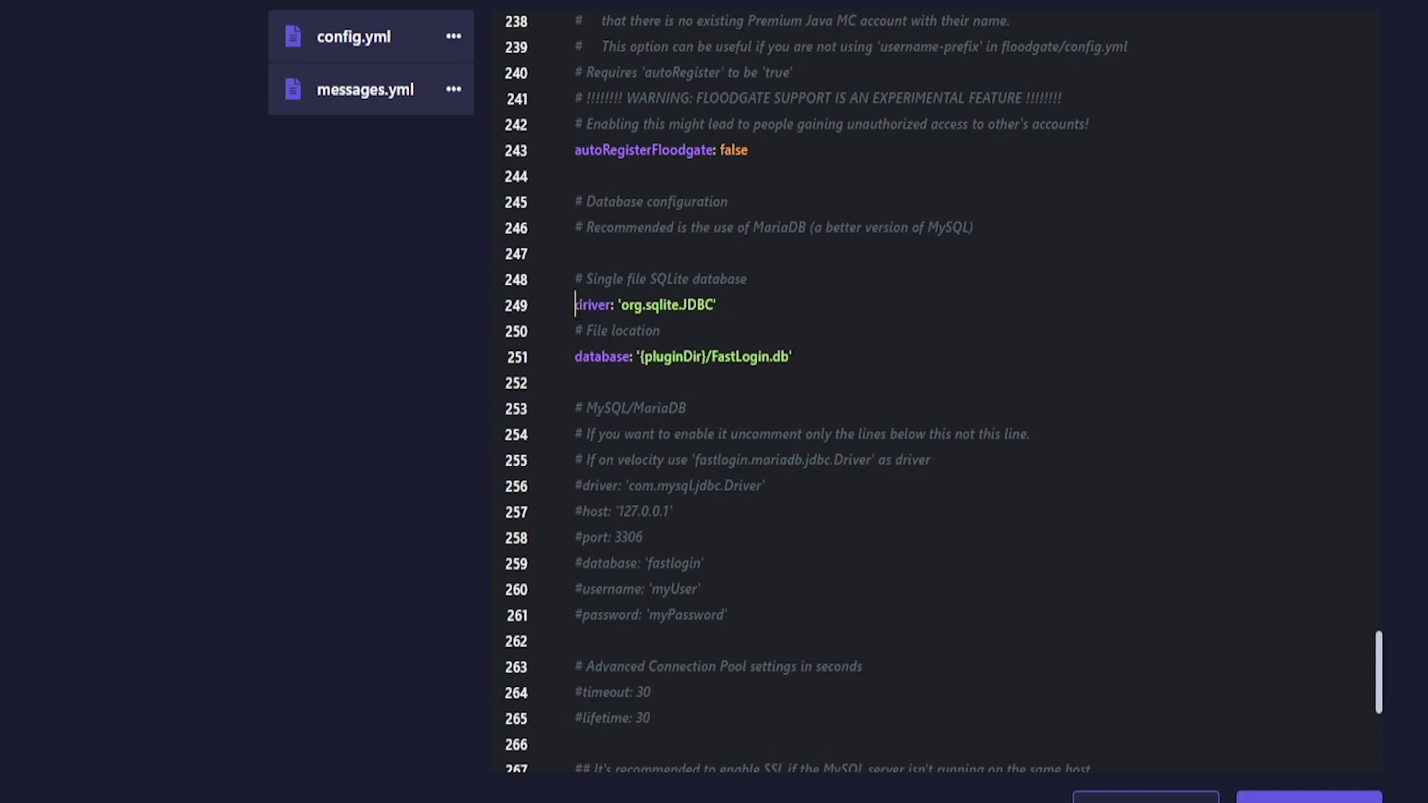
# Comment out the SQLite driver and database lines with #.
pyautogui.write('#')
pyautogui.press('Down')
pyautogui.write('#')
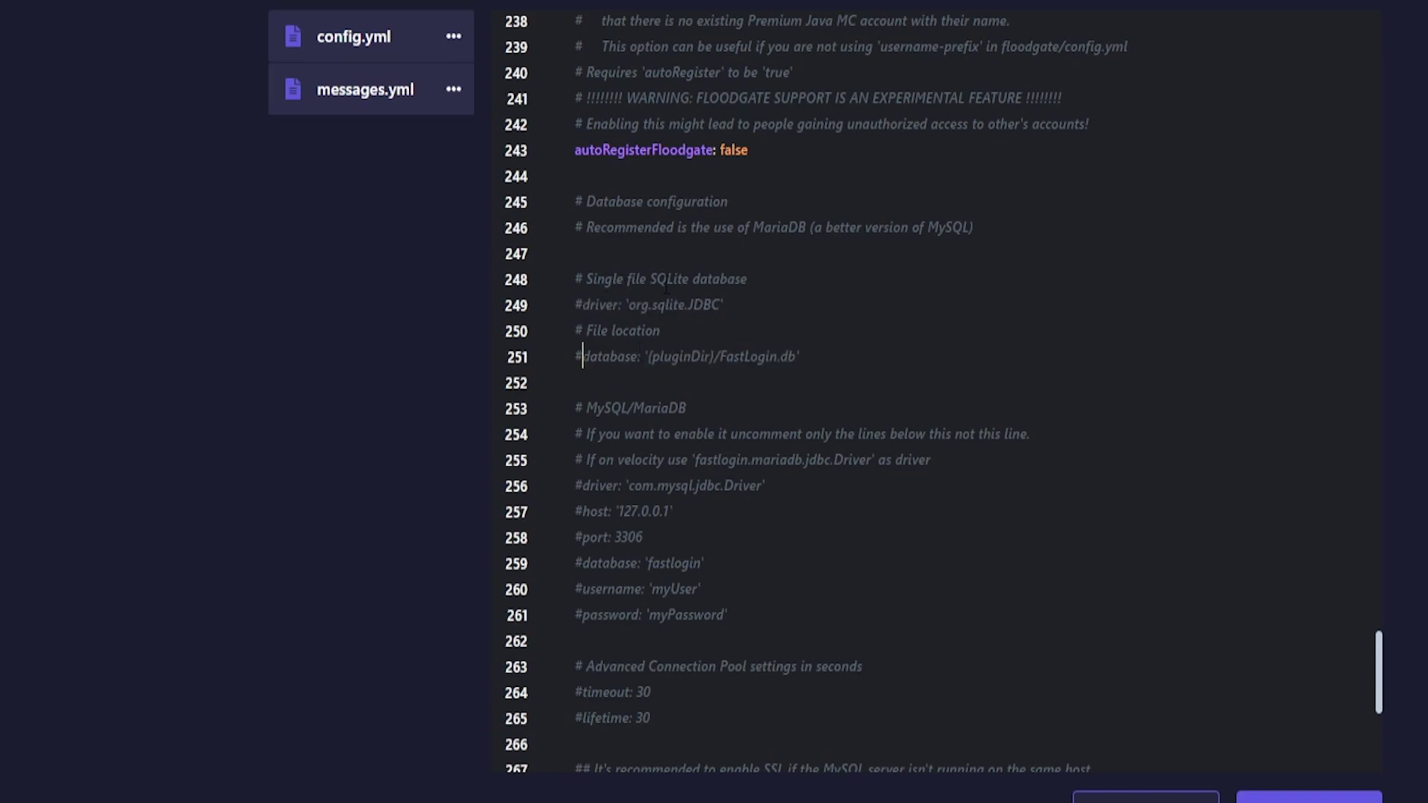
pyautogui.moveTo(650, 281); pyautogui.dragTo(682, 281)
# Uncomment the MySQL driver, host, port, database, username and password lines.
pyautogui.click(583, 491)
pyautogui.press('BackSpace')
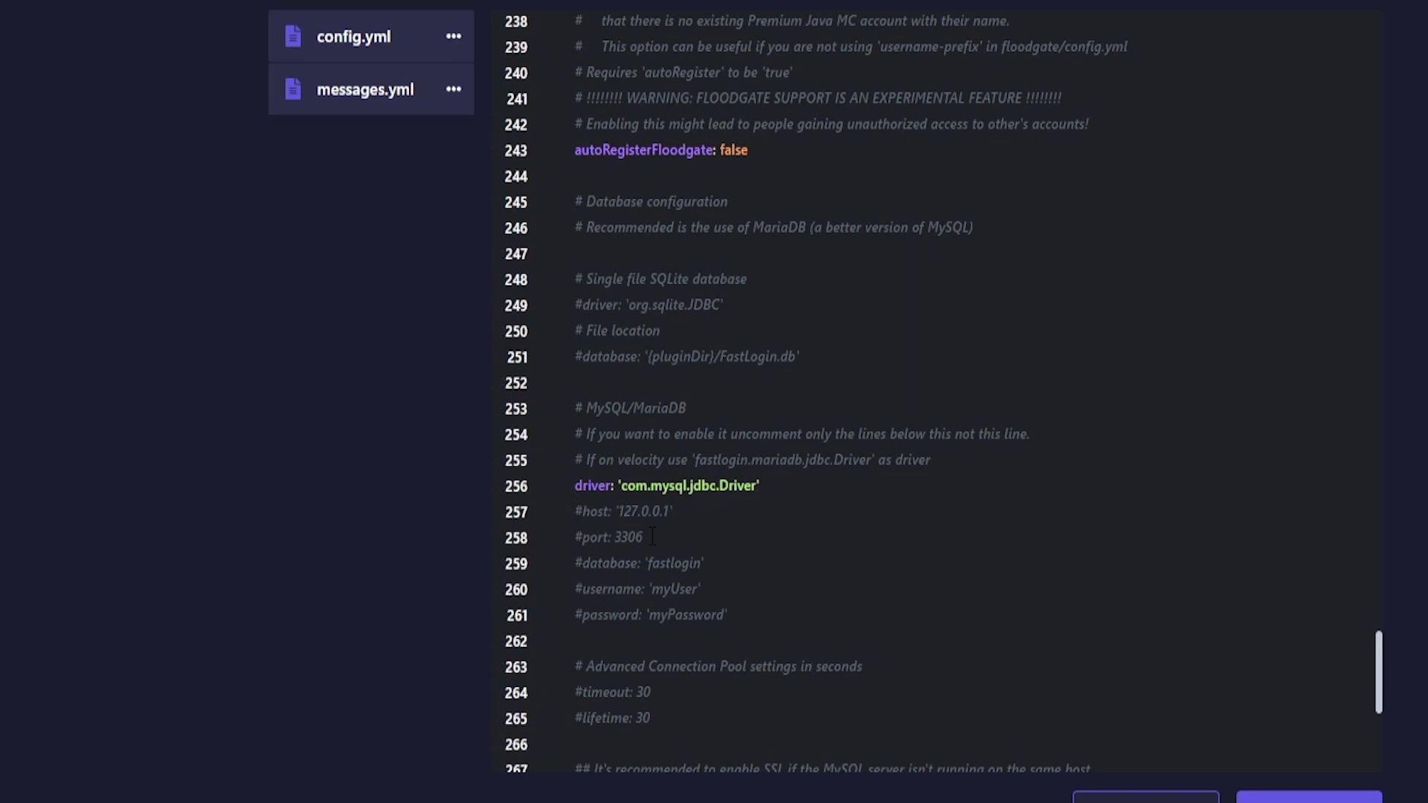
pyautogui.press('Down')
pyautogui.press('Delete')
pyautogui.press('Down')
pyautogui.press('Delete')
pyautogui.press('Down')
pyautogui.press('Delete')
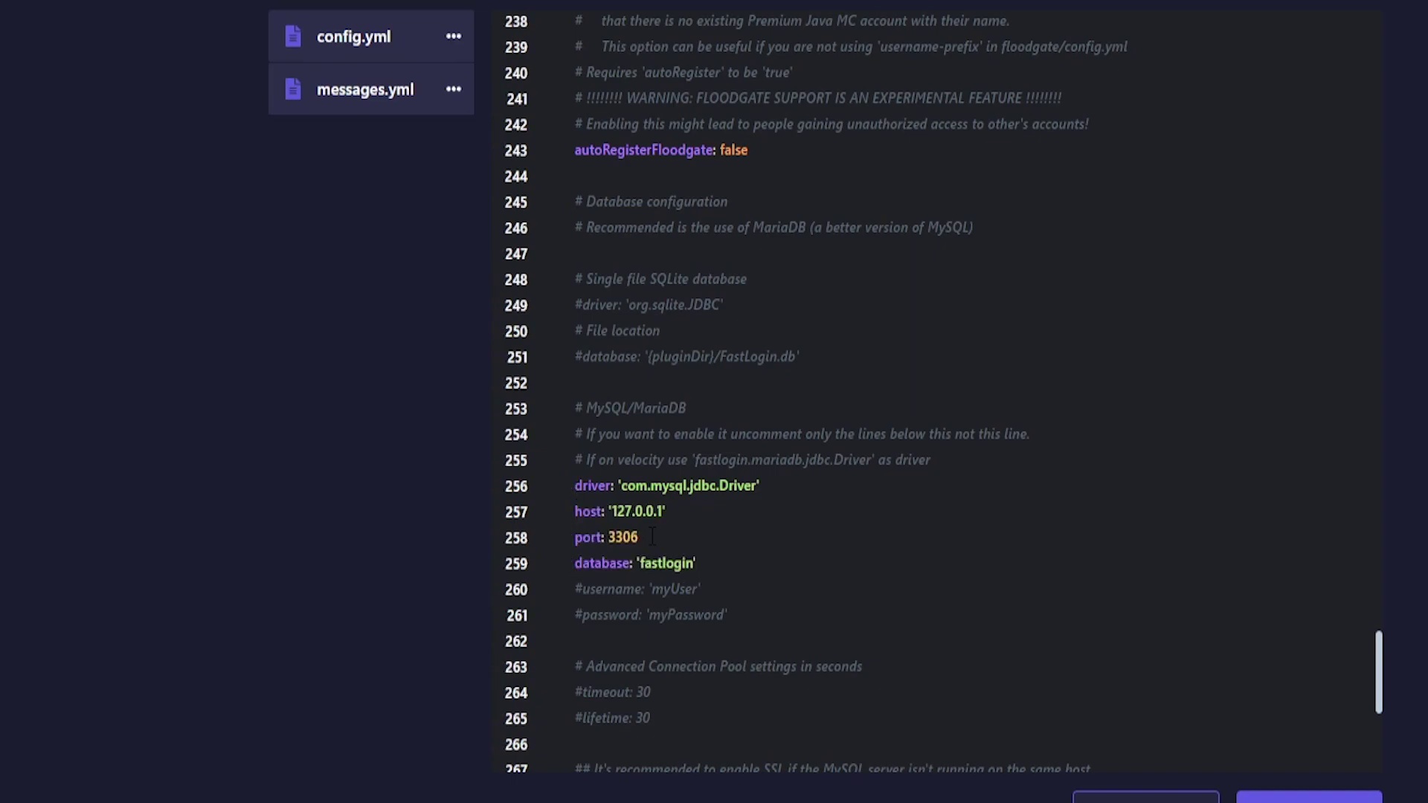
pyautogui.press('Down')
pyautogui.press('Delete')
pyautogui.press('Down')
pyautogui.press('Delete')
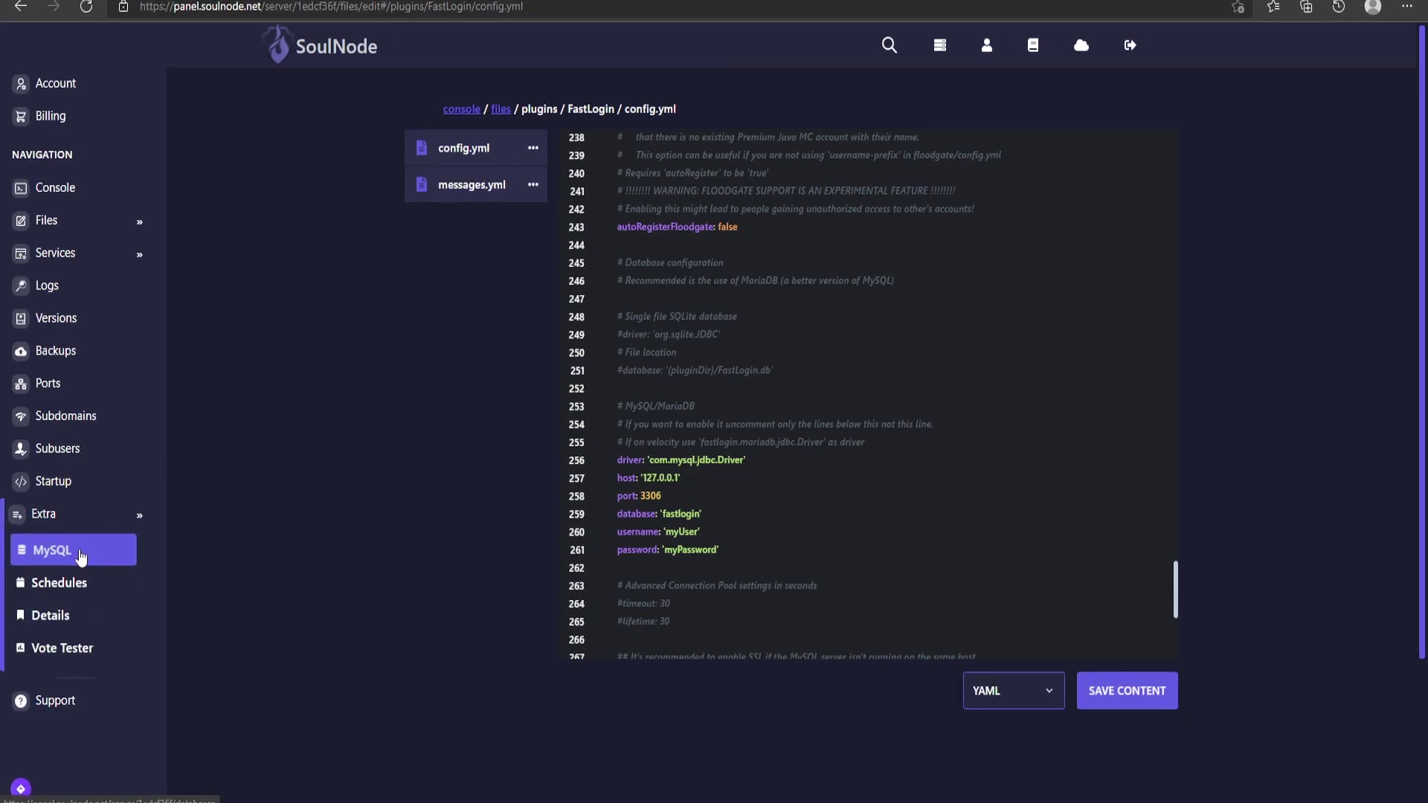
# Create a new MySQL database named fastlogin, giving s3368_fastlogin at 23.88.33.117:3306.
pyautogui.click(81, 558)
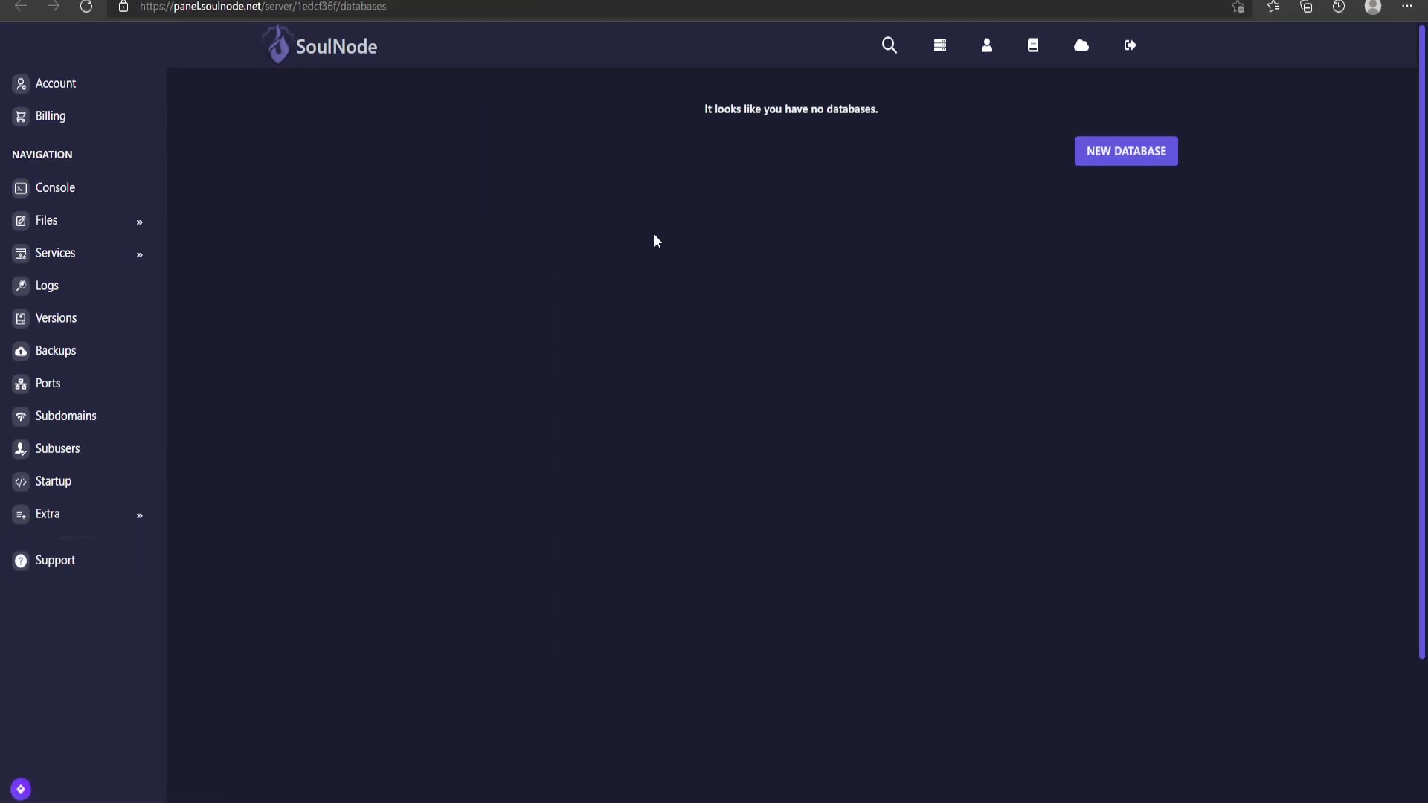
pyautogui.click(1130, 159)
pyautogui.click(521, 278)
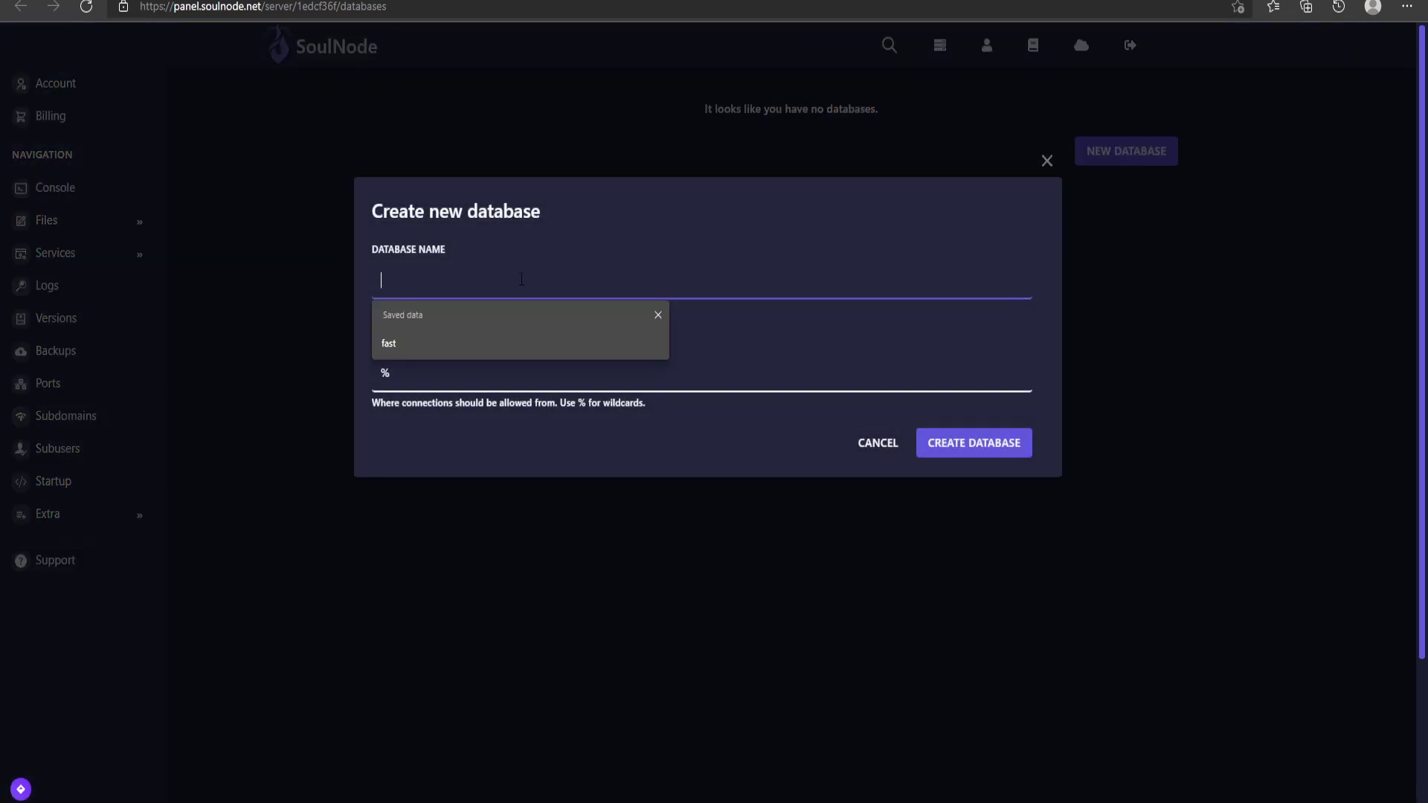
pyautogui.write('fastlogin')
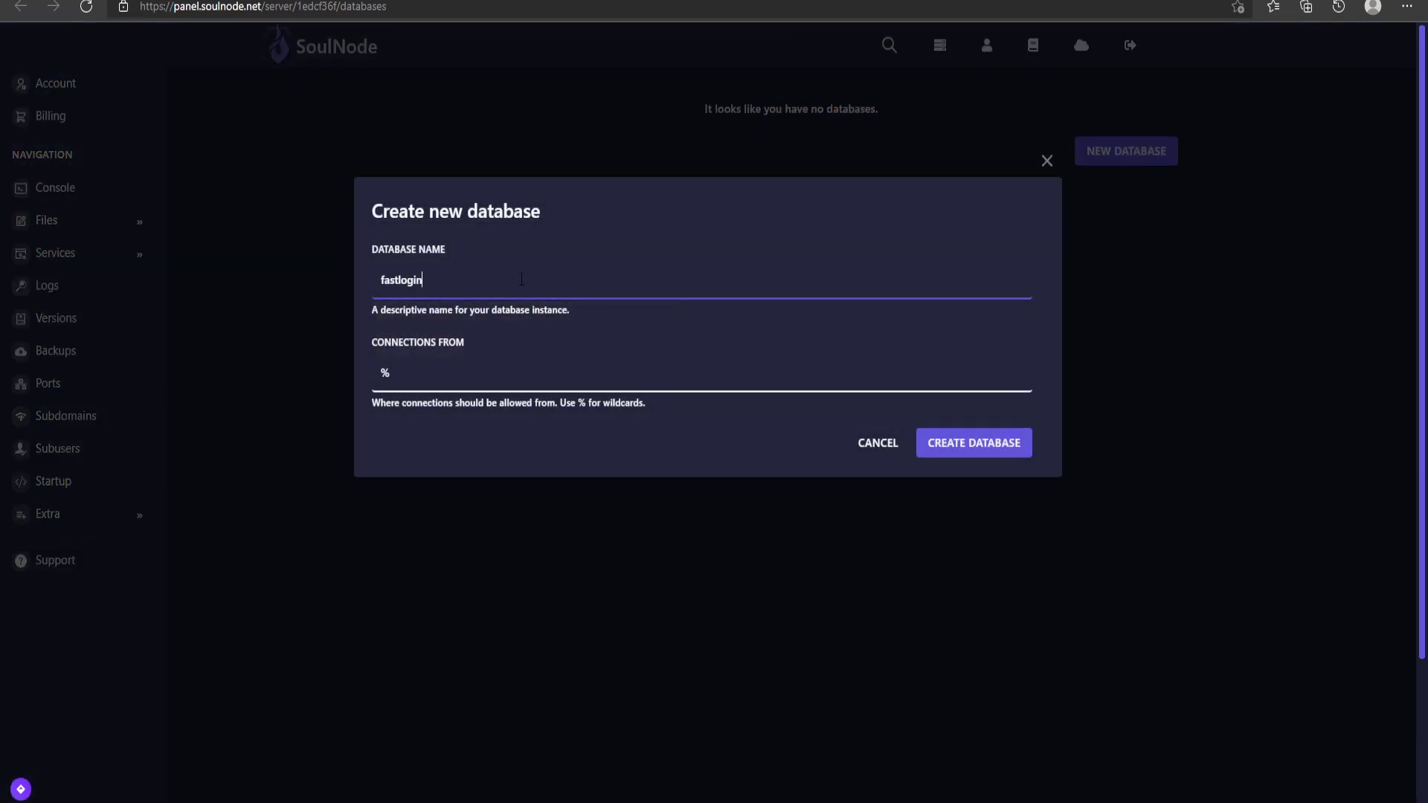
pyautogui.click(968, 445)
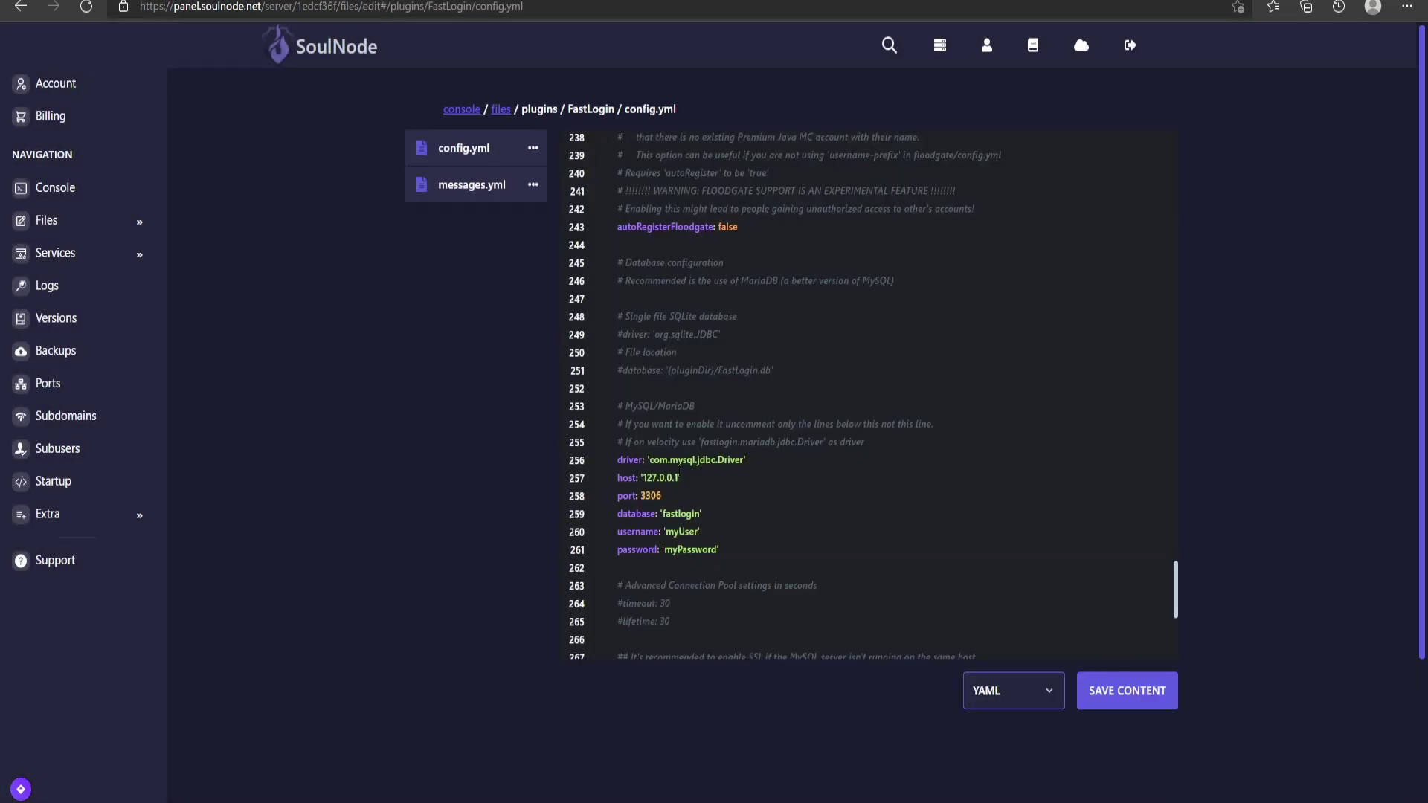
# Set the database name to s3368_fastlogin and the host to 23.88.33.117, without the port.
pyautogui.moveTo(662, 514); pyautogui.dragTo(701, 513)
pyautogui.write('s3368_fastlogin')
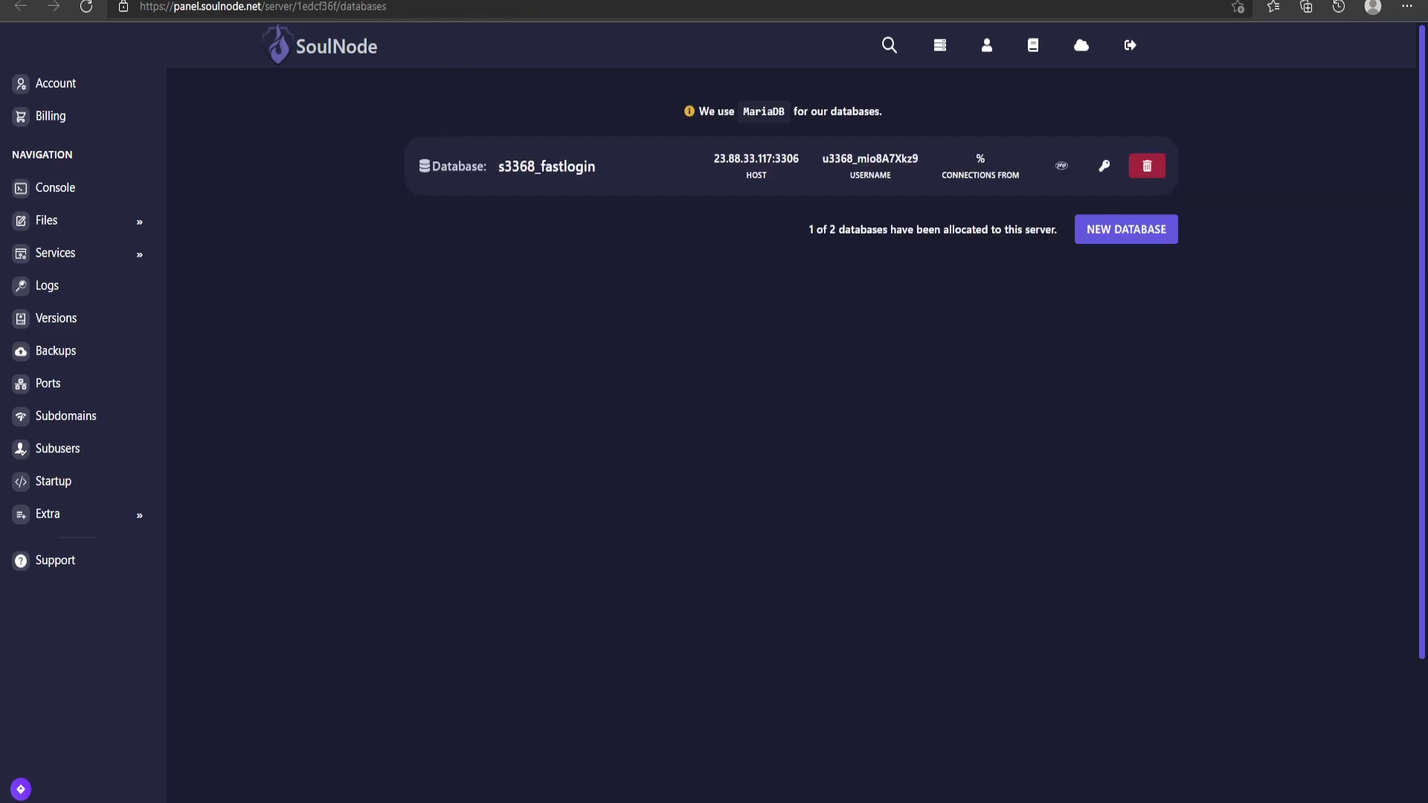
pyautogui.click(740, 160)
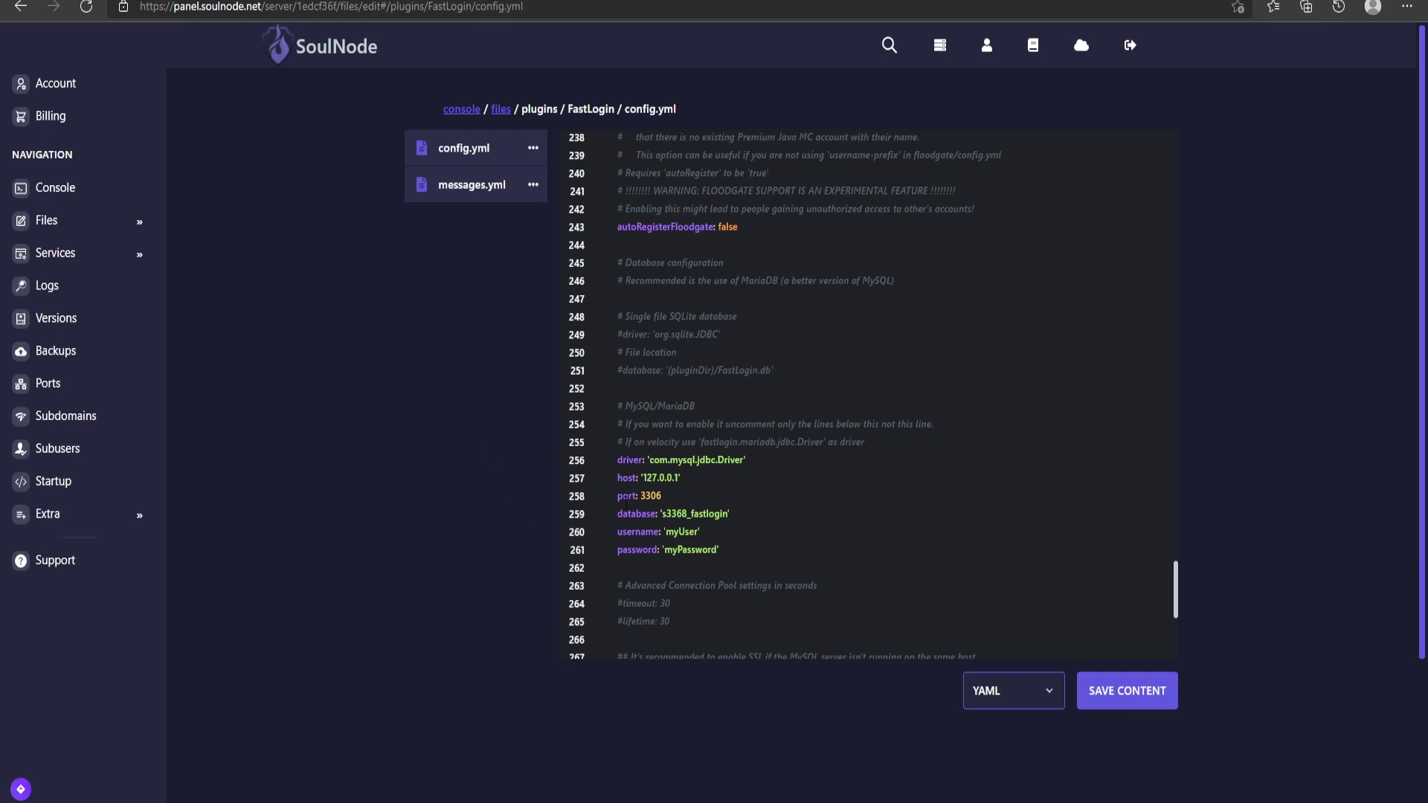
pyautogui.moveTo(676, 478); pyautogui.dragTo(644, 479)
pyautogui.press('BackSpace')
pyautogui.hotkey('ctrl', 'v')
pyautogui.press('BackSpace')
pyautogui.press('BackSpace')
pyautogui.press('BackSpace')
pyautogui.press('BackSpace')
pyautogui.press('BackSpace')
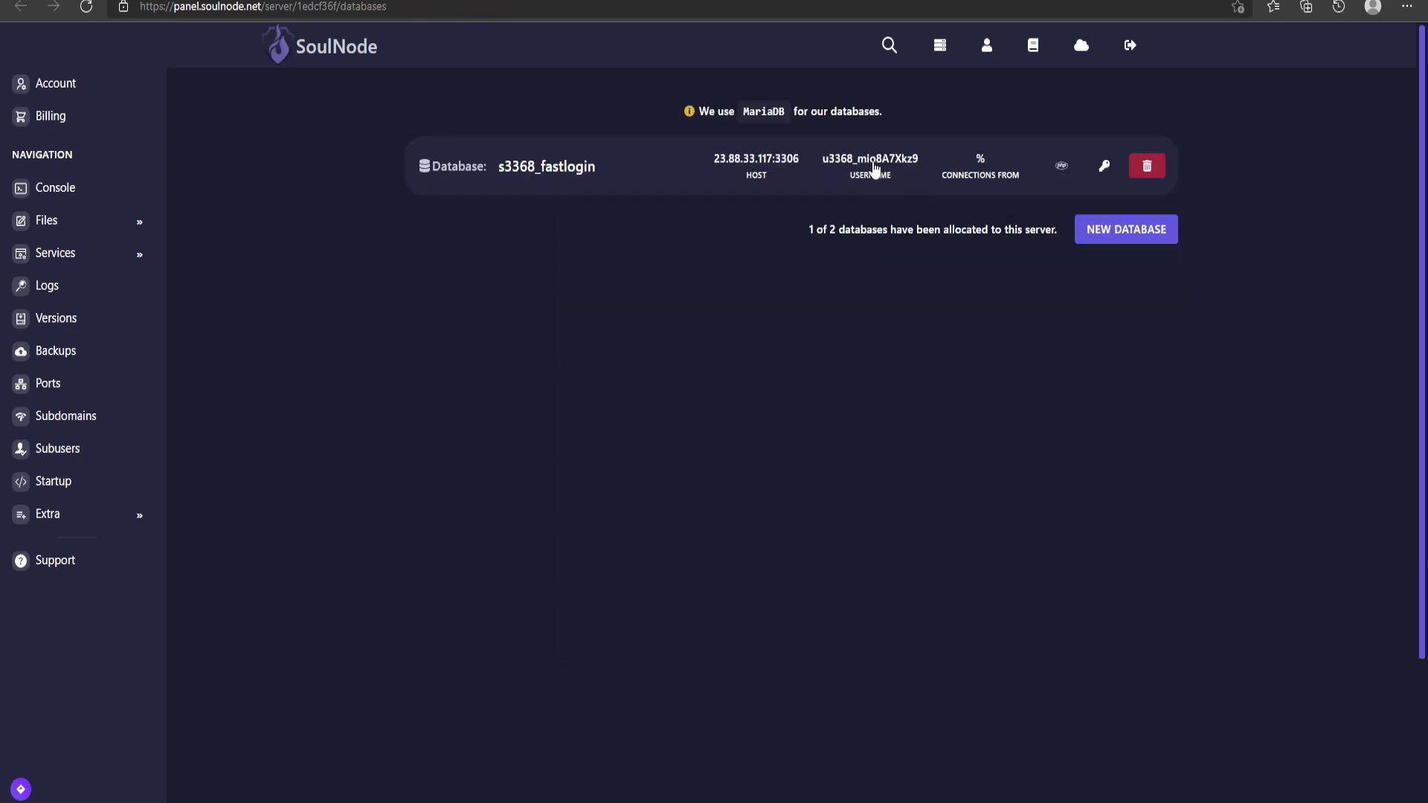
# Replace the myUser and myPassword placeholders with the new database's username and password.
pyautogui.click(876, 164)
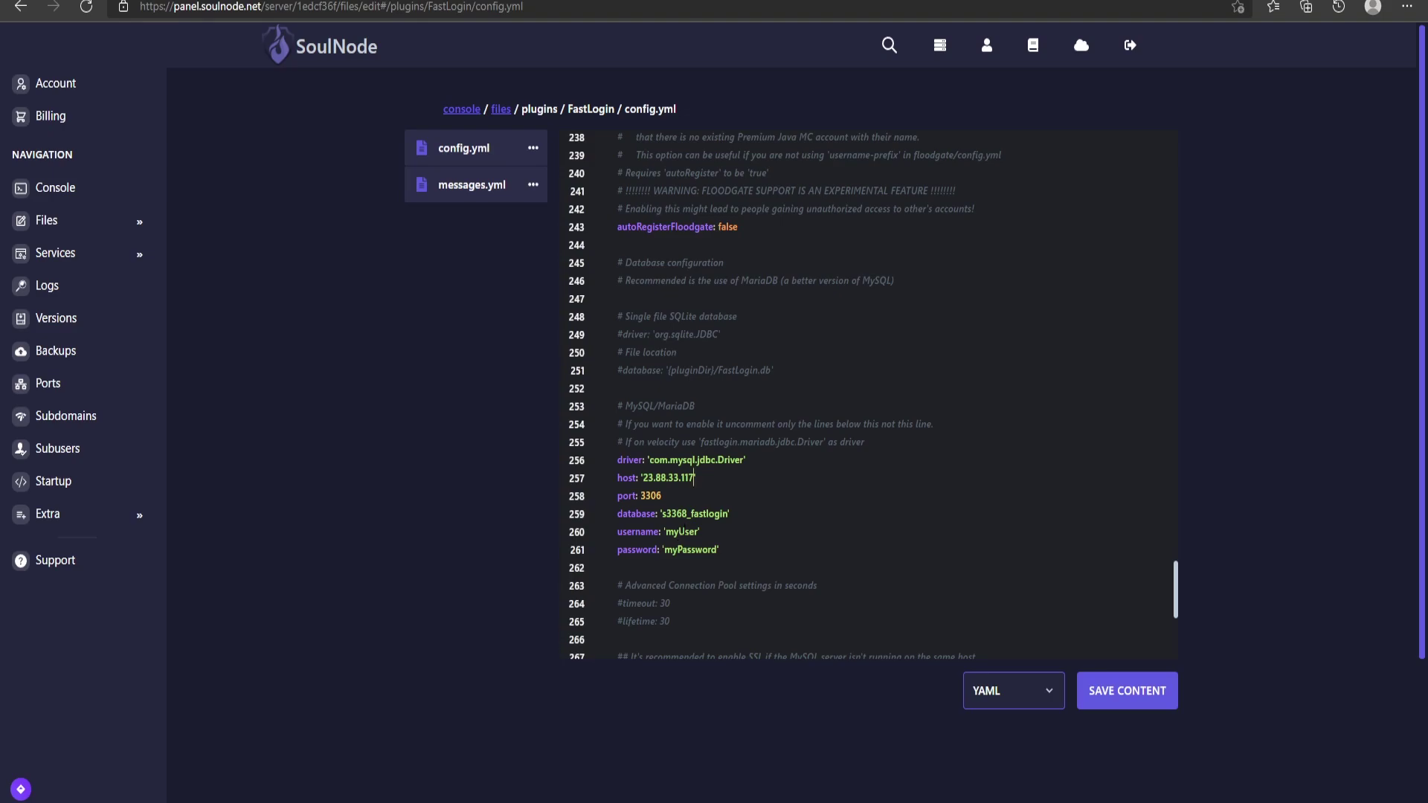
pyautogui.doubleClick(681, 532)
pyautogui.hotkey('ctrl', 'v')
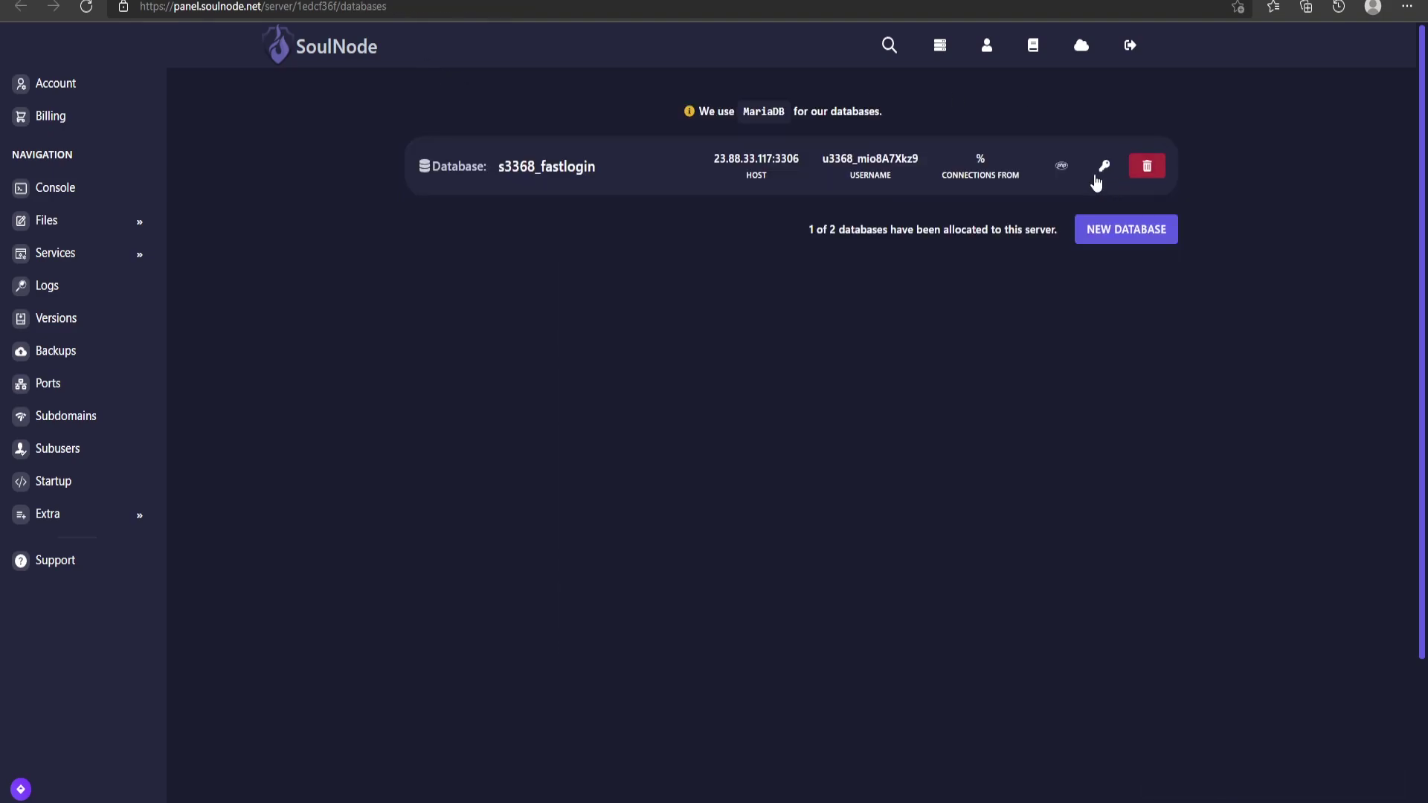
pyautogui.click(1100, 169)
pyautogui.click(432, 519)
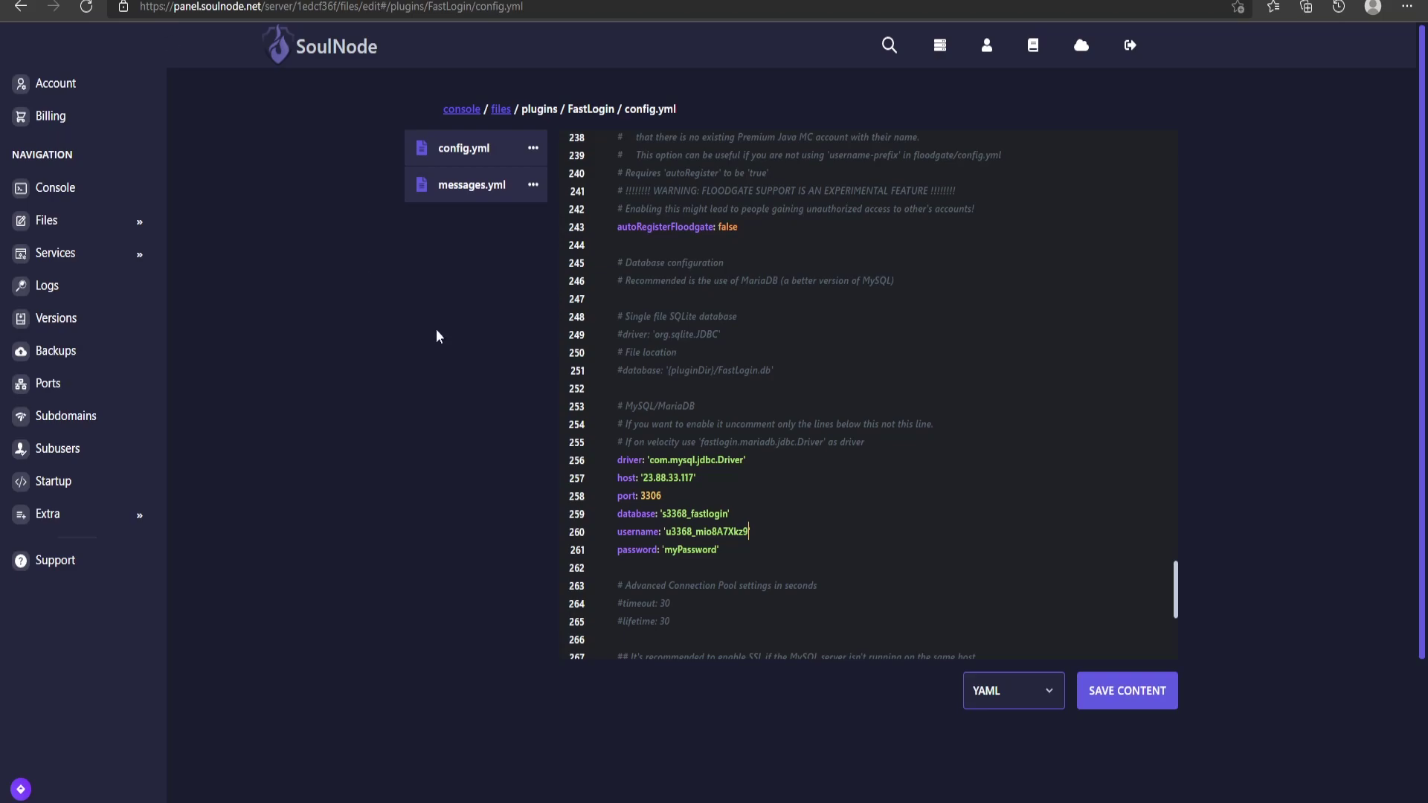
pyautogui.doubleClick(723, 549)
pyautogui.hotkey('ctrl', 'v')
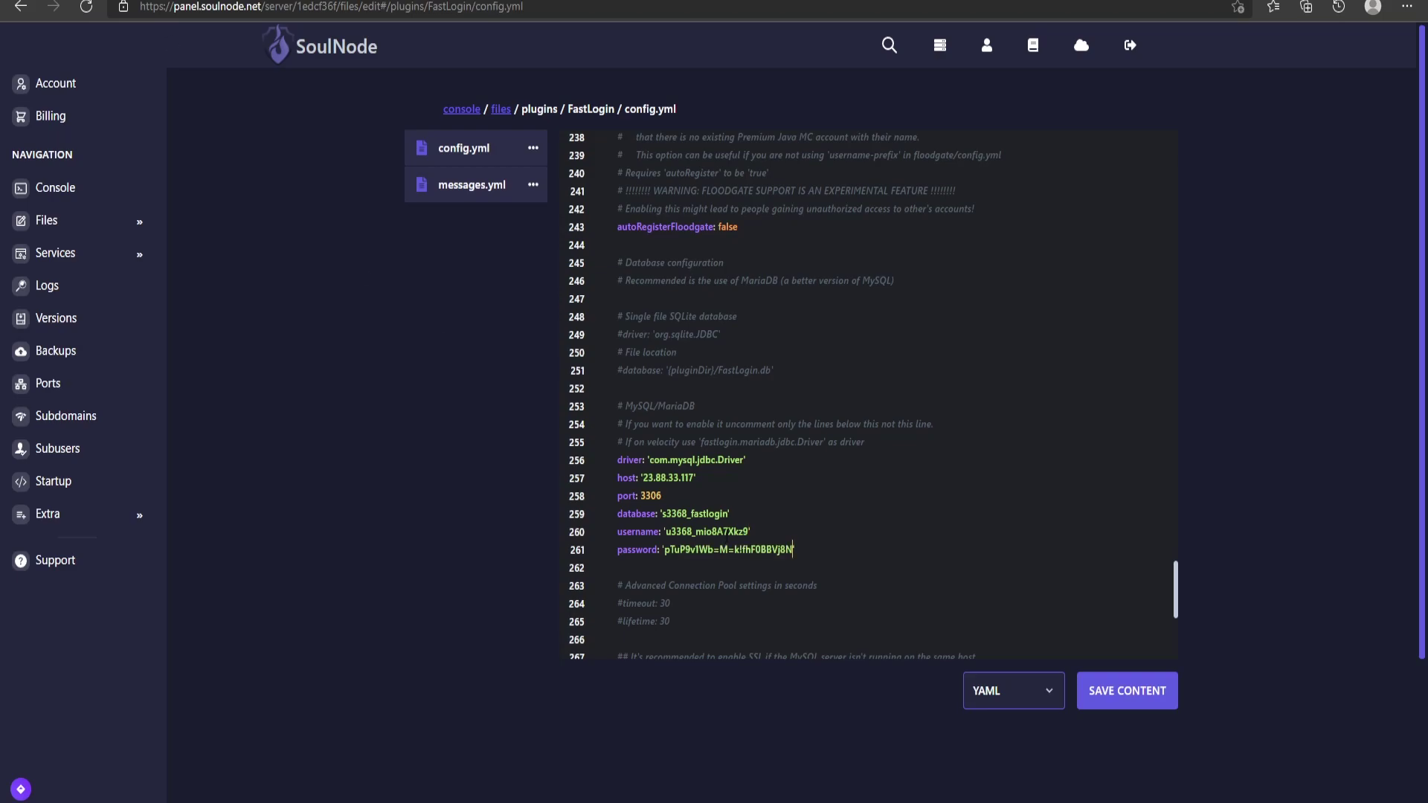
# Save the edited config.yml.
pyautogui.scroll(-4, 704, 468)
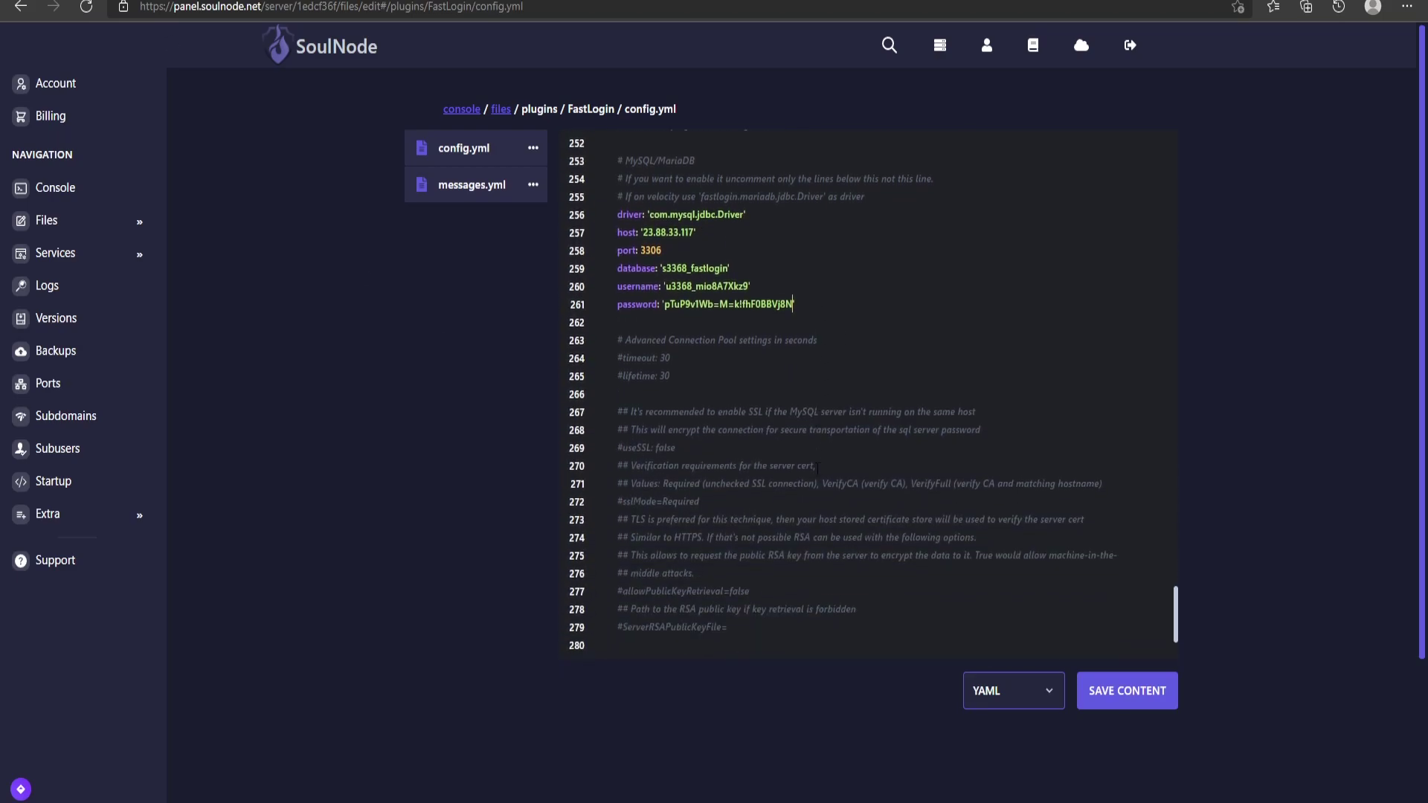
pyautogui.scroll(-2, 1068, 654)
pyautogui.click(1120, 691)
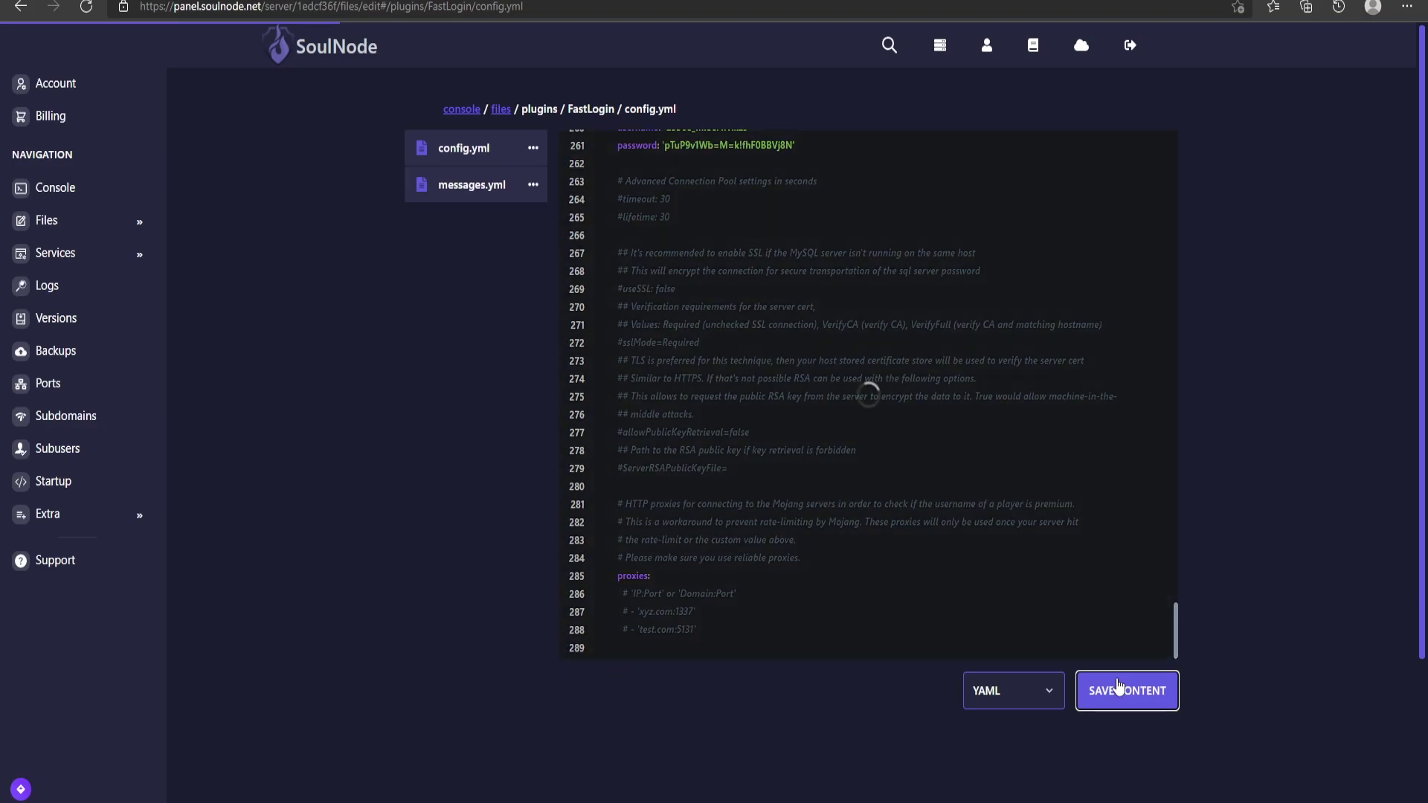